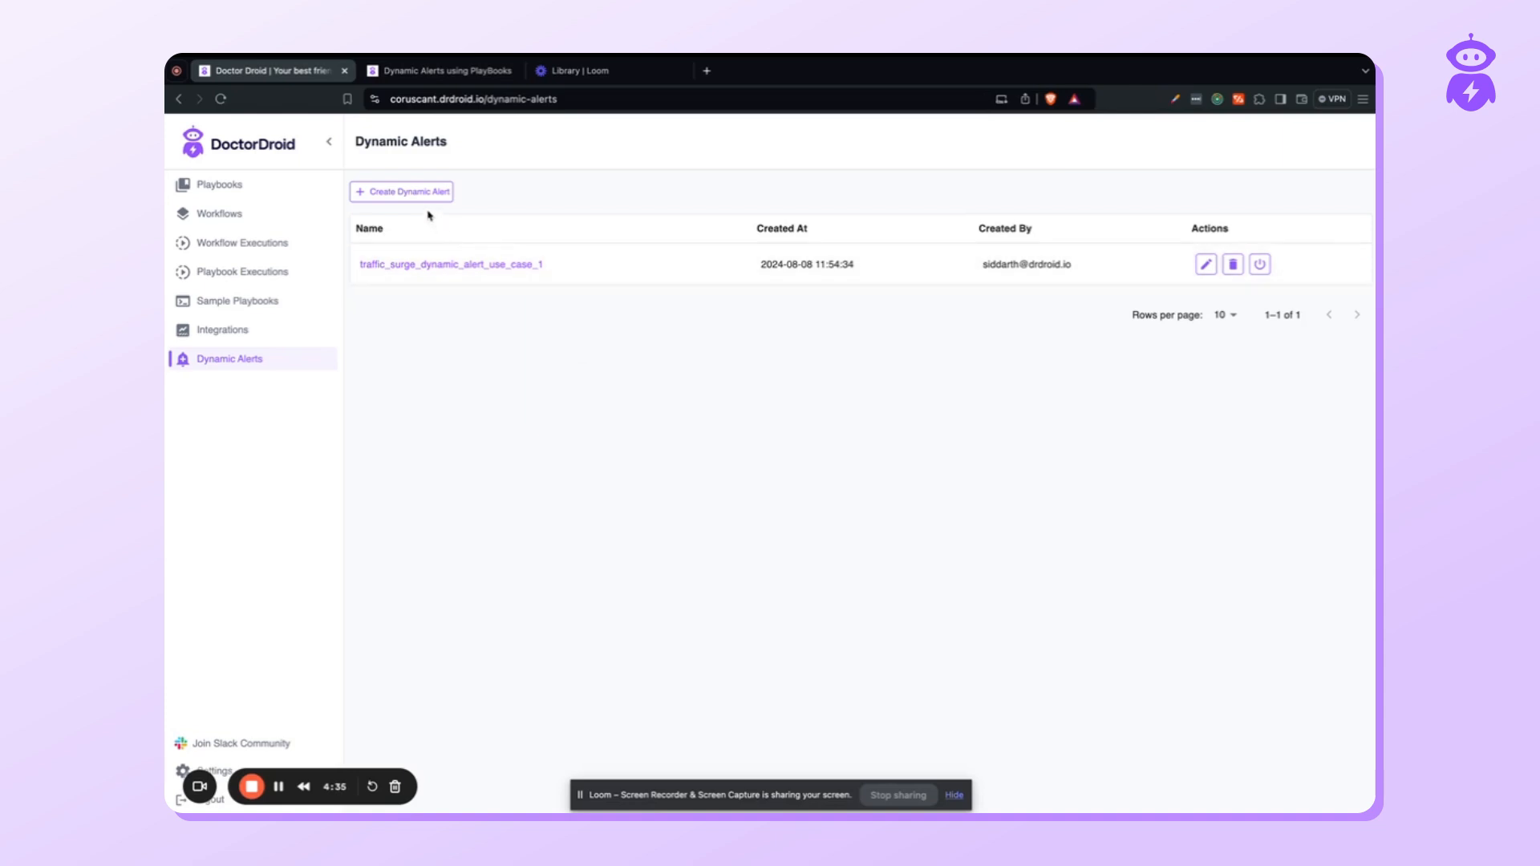
Create a new dynamic alert and name it "example alert".
{"action": "left_click", "coordinate": [410, 191]}
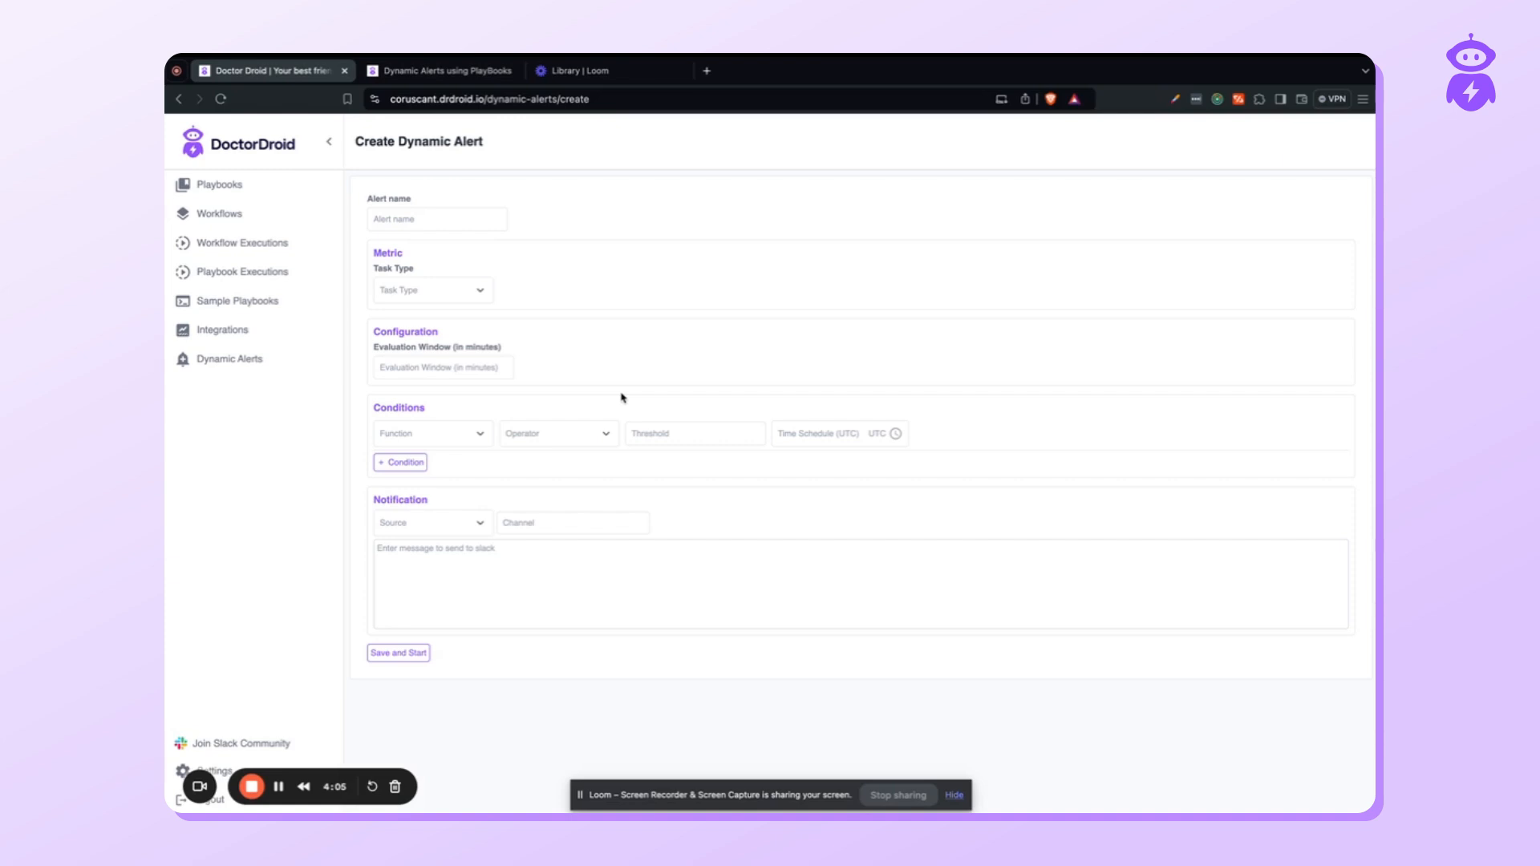
{"action": "left_click", "coordinate": [419, 220]}
{"action": "type", "text": "example alert"}
Set the metric's task type to Fetch a Metric from Cloudwatch and its connector to CLOUDWATCH.
{"action": "left_click", "coordinate": [414, 294]}
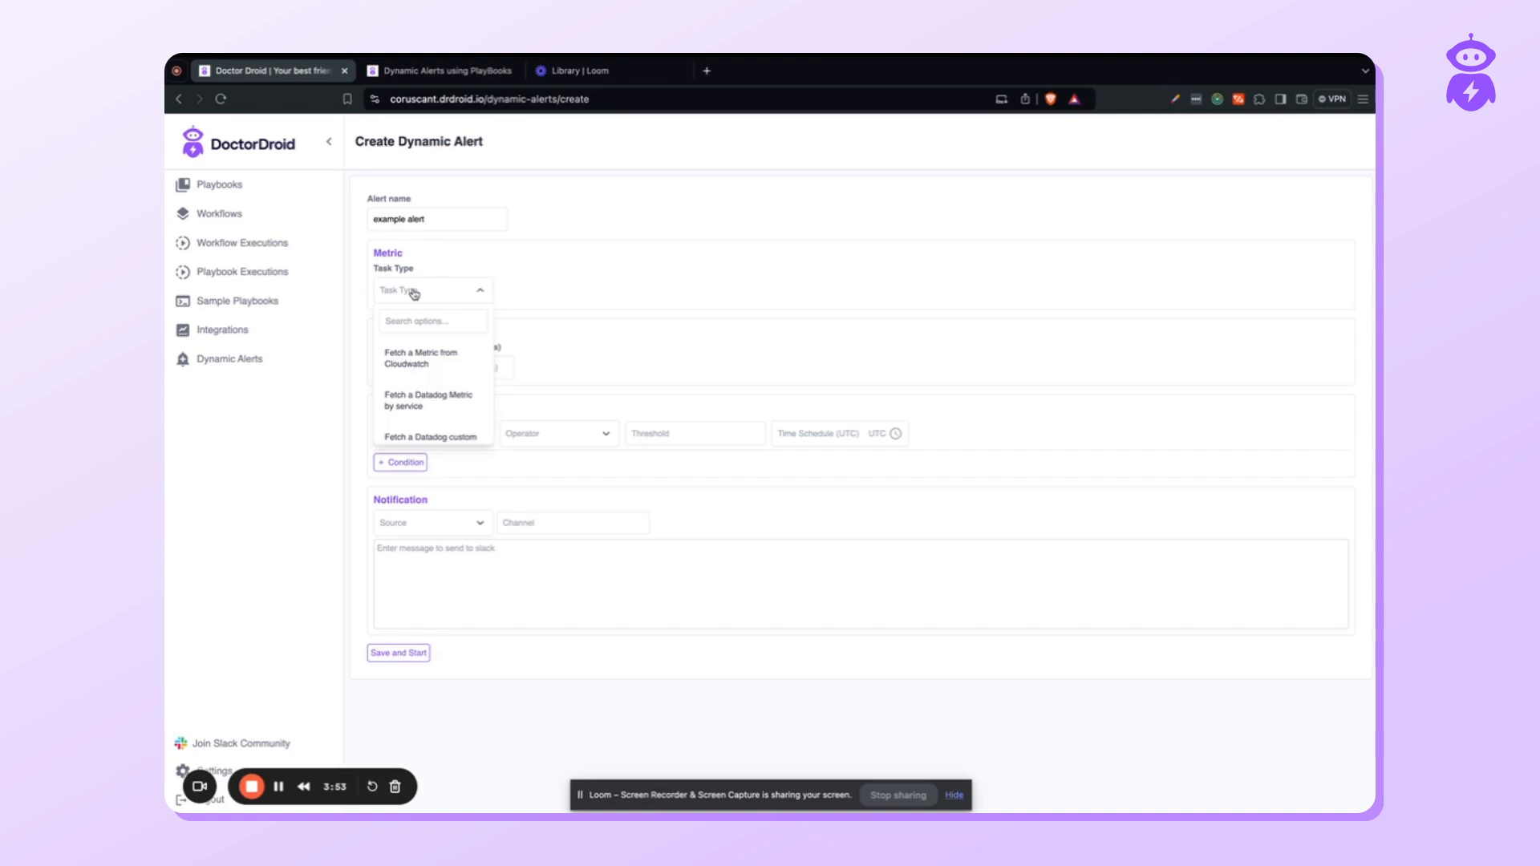
{"action": "left_click", "coordinate": [424, 359]}
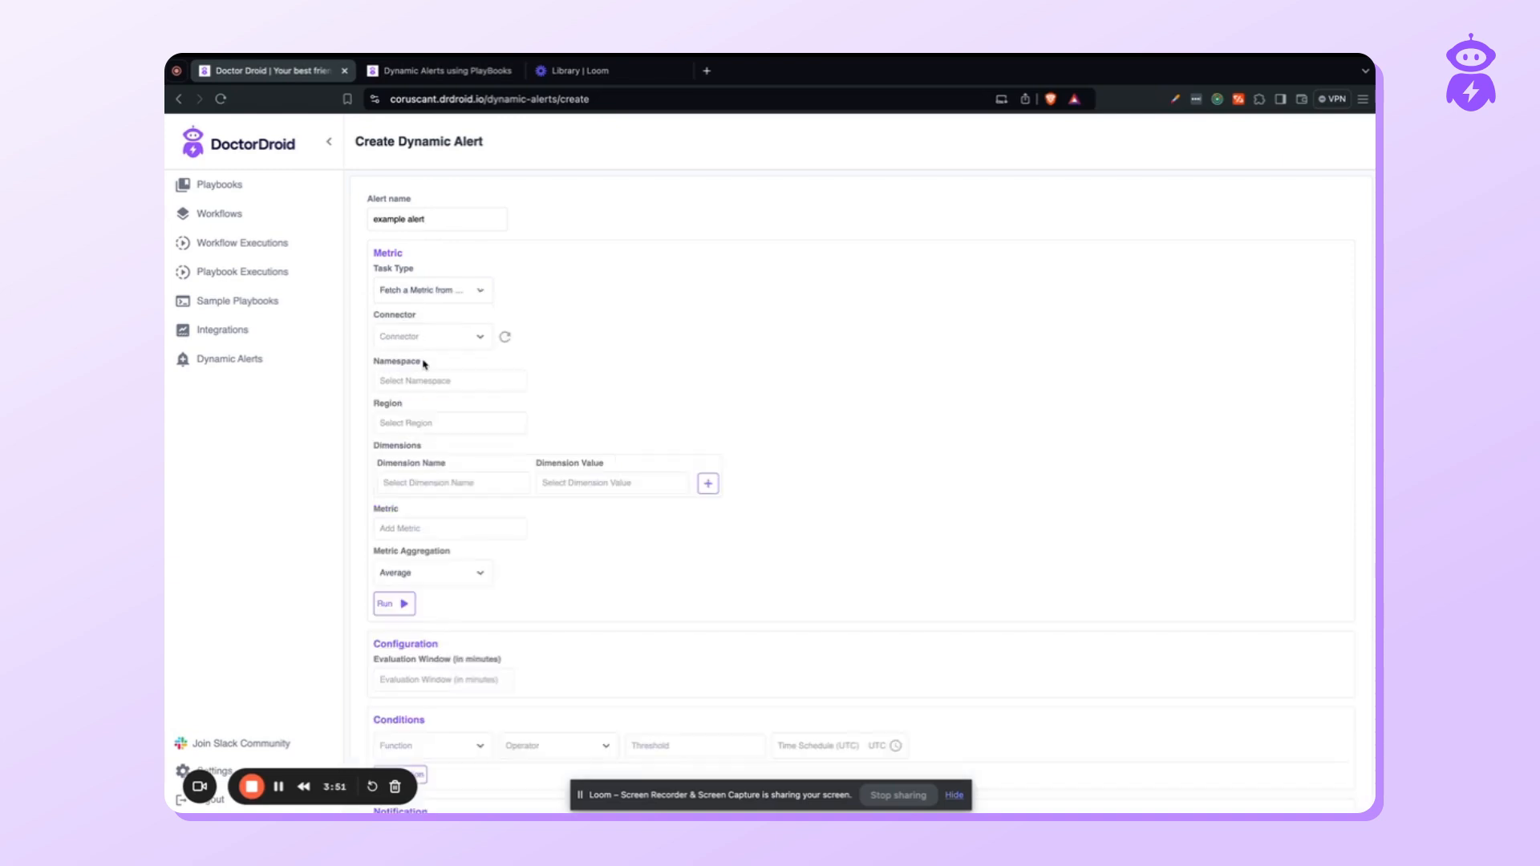
{"action": "left_click", "coordinate": [445, 337]}
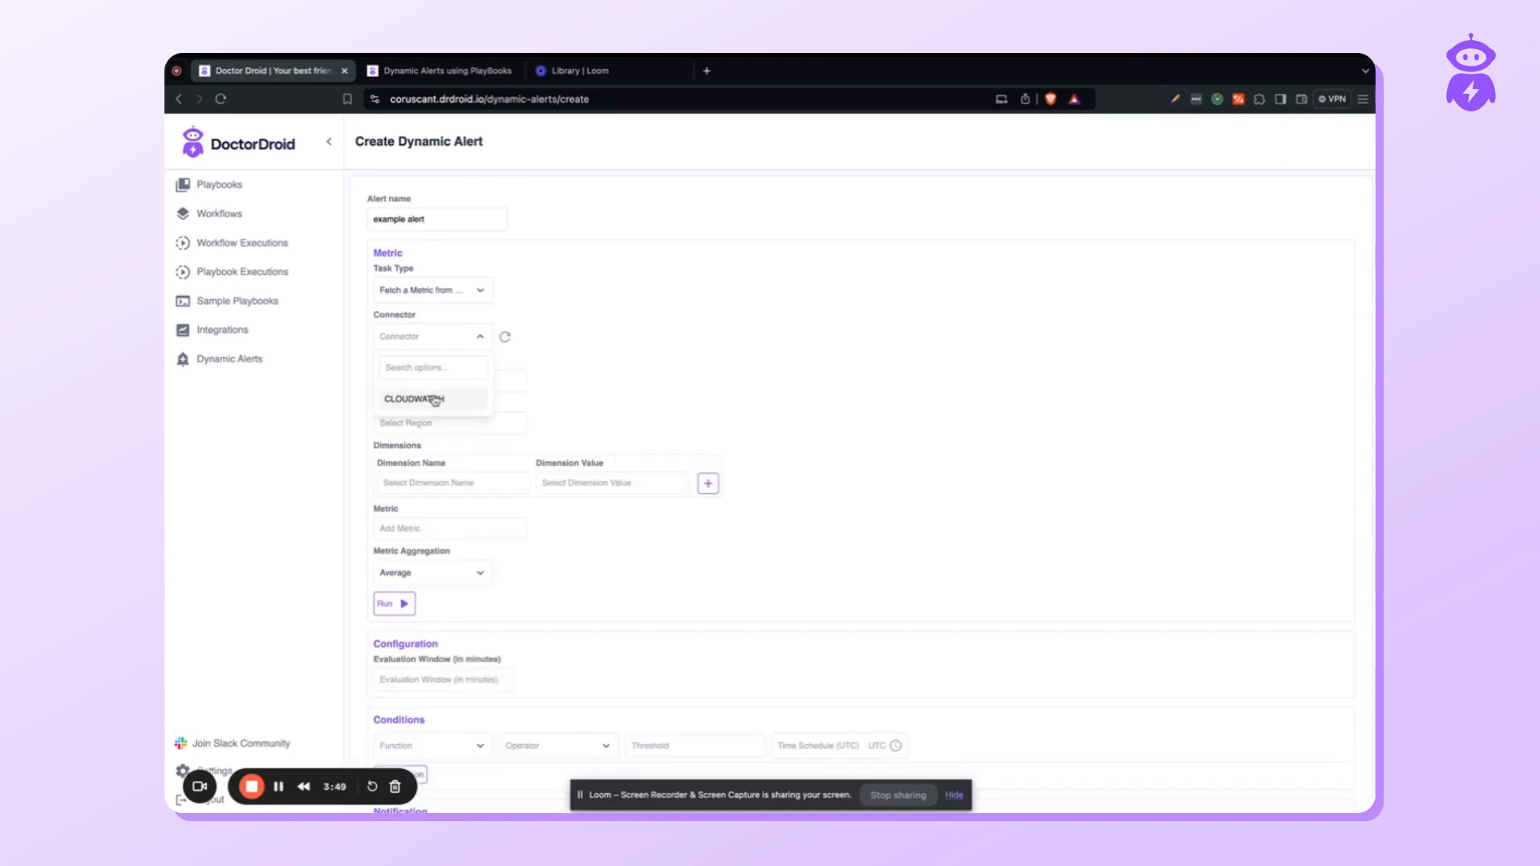
{"action": "left_click", "coordinate": [430, 401]}
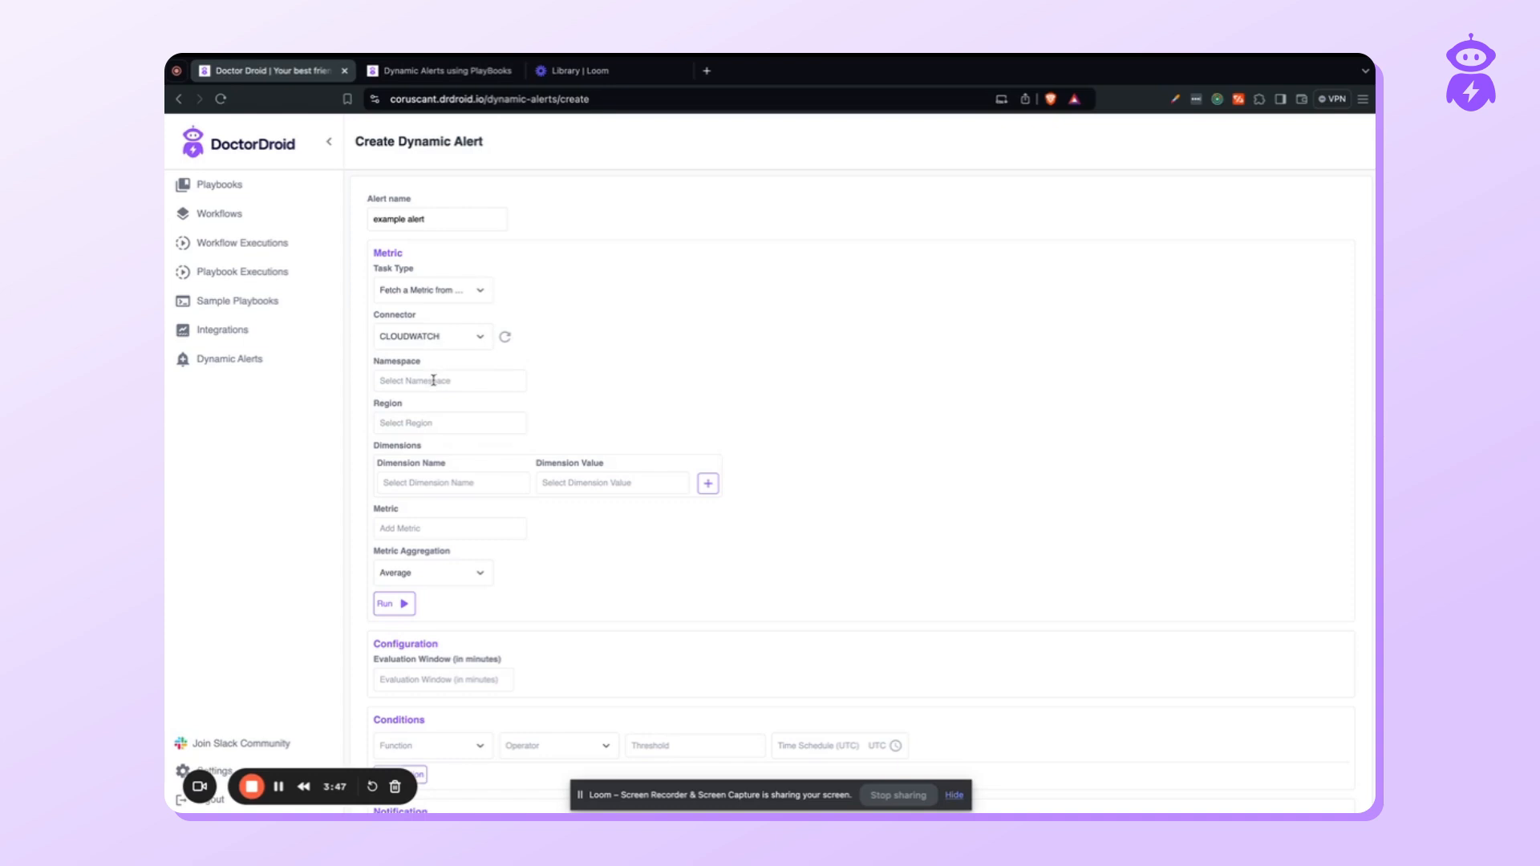
Set the metric's namespace to AWS/RDS and its region to us-west-2.
{"action": "left_click", "coordinate": [433, 380]}
{"action": "type", "text": "rds"}
{"action": "left_click", "coordinate": [423, 435]}
{"action": "left_click", "coordinate": [436, 421]}
{"action": "left_click", "coordinate": [417, 484]}
Set the dimension name to DBInstanceIdentifier and the dimension value to protoproddb.
{"action": "left_click", "coordinate": [433, 481]}
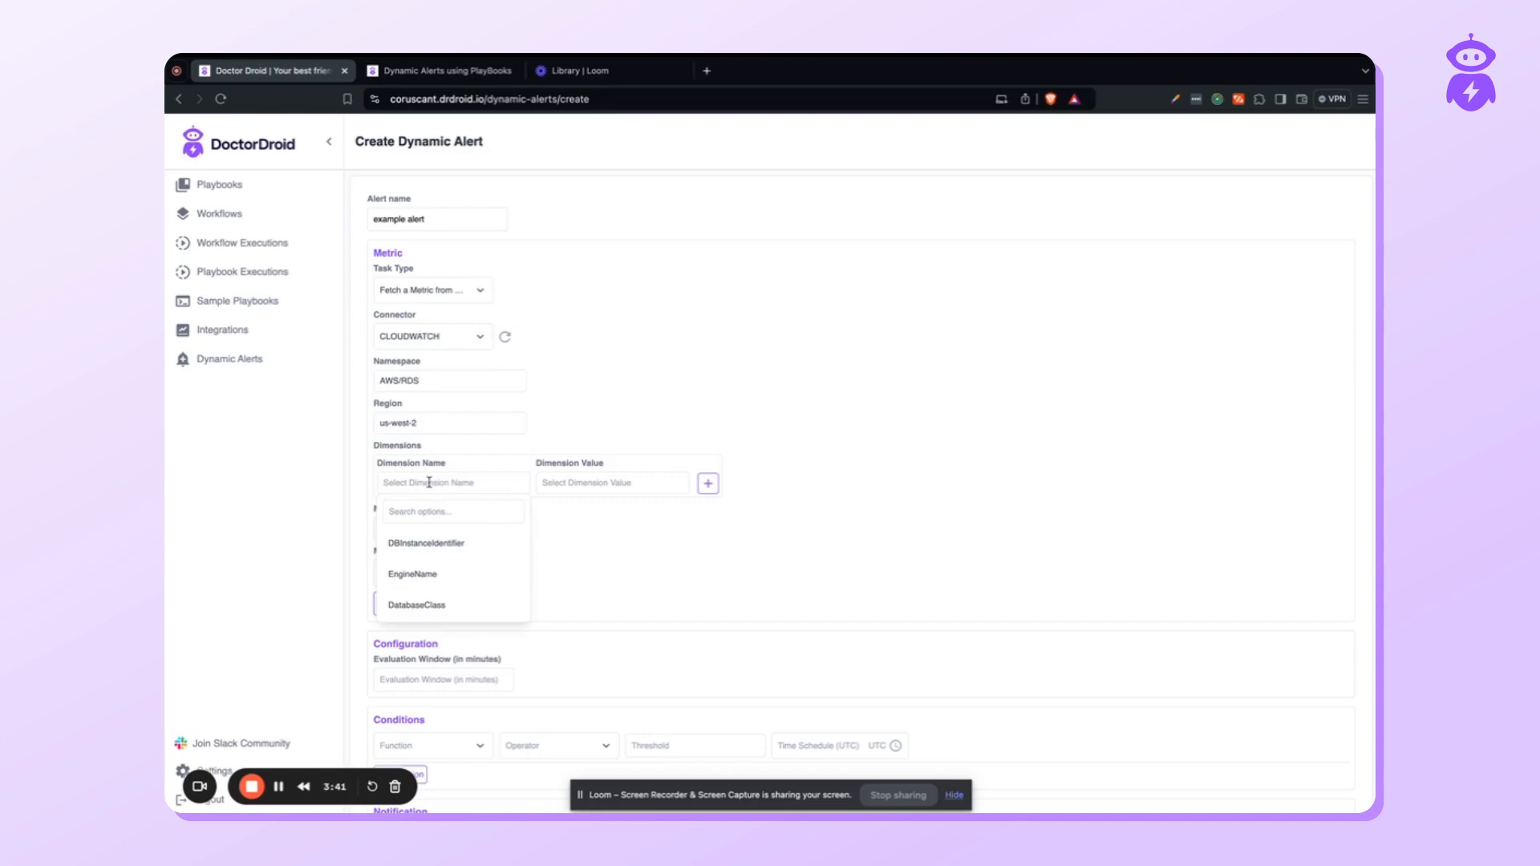
{"action": "left_click", "coordinate": [441, 552]}
{"action": "left_click", "coordinate": [576, 482]}
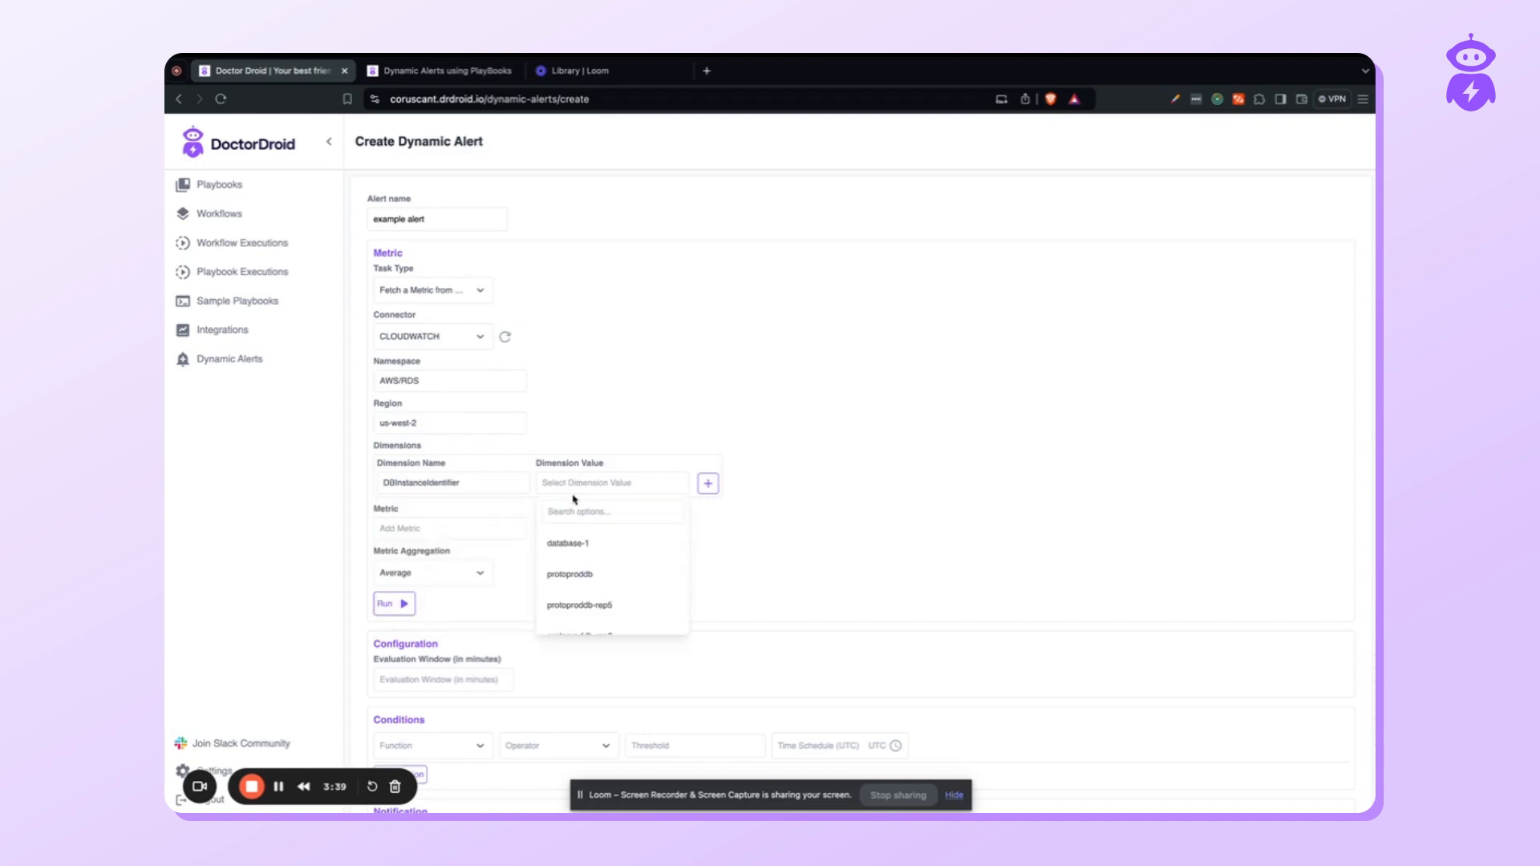
{"action": "left_click", "coordinate": [581, 572]}
Look through the available metrics, filter them by "cpu" and choose DBLoadNonCPU.
{"action": "left_click", "coordinate": [436, 533]}
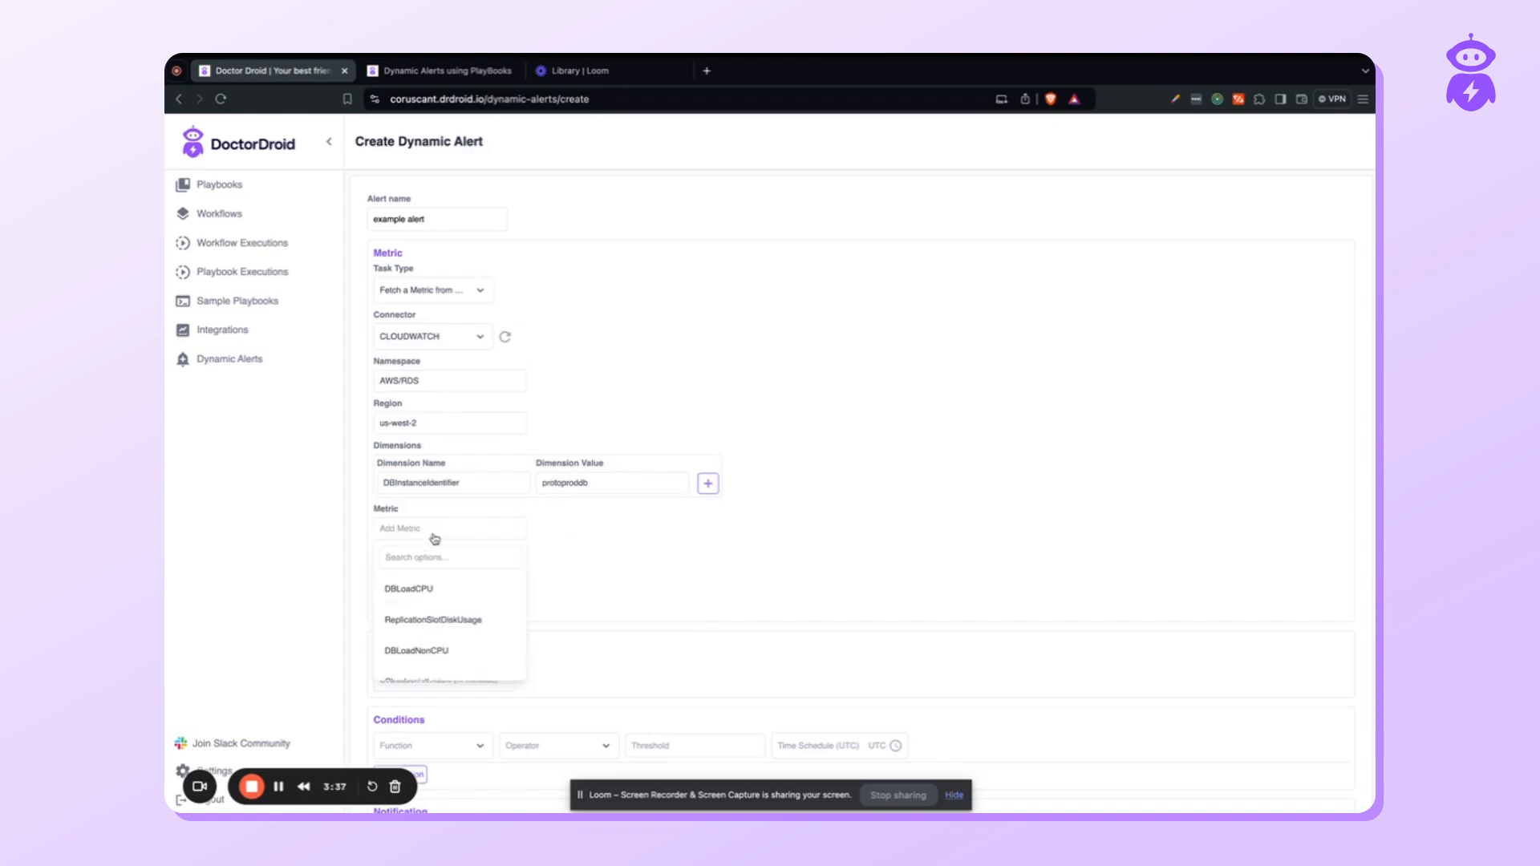
{"action": "scroll", "coordinate": [446, 594], "scroll_direction": "down", "scroll_amount": 5}
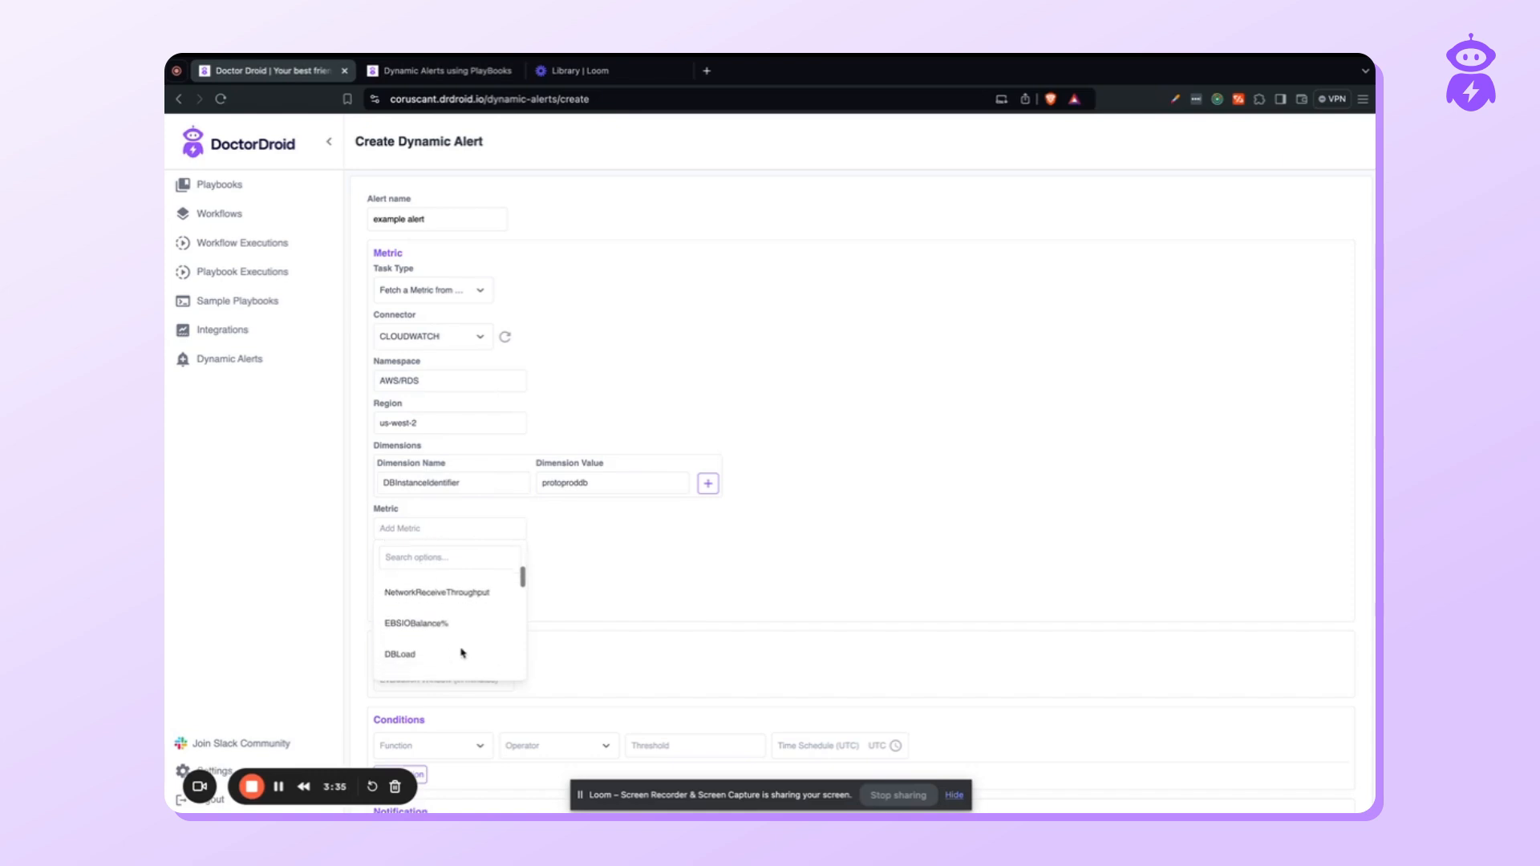
{"action": "scroll", "coordinate": [462, 653], "scroll_direction": "down", "scroll_amount": 4}
{"action": "left_click", "coordinate": [430, 538]}
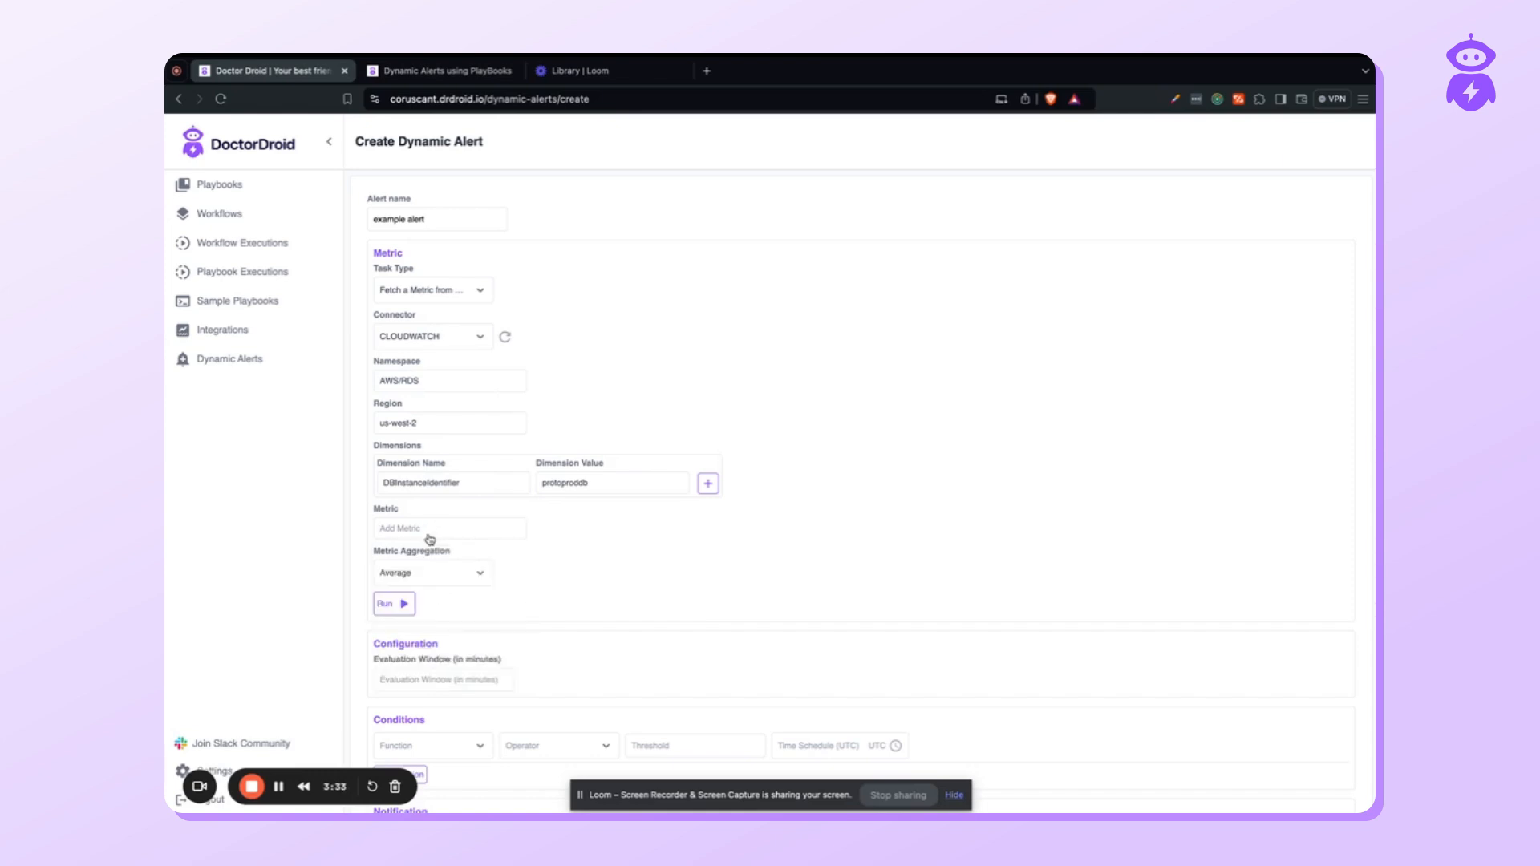
{"action": "left_click", "coordinate": [430, 533]}
{"action": "type", "text": "cpu"}
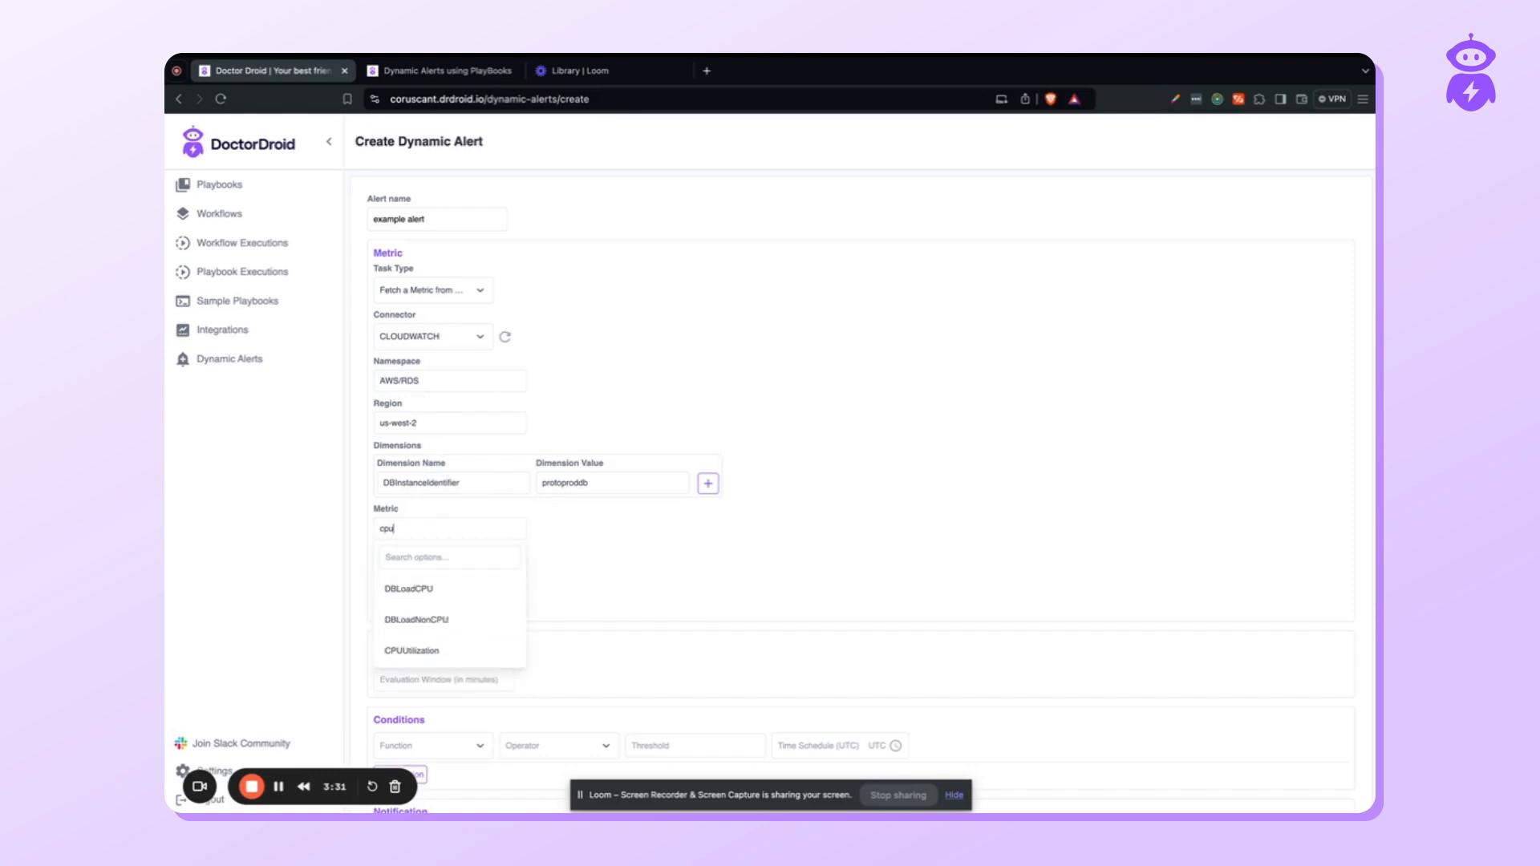
{"action": "left_click", "coordinate": [457, 618]}
Set the metric to CPUUtilization and run the query to plot its output.
{"action": "left_click", "coordinate": [440, 529]}
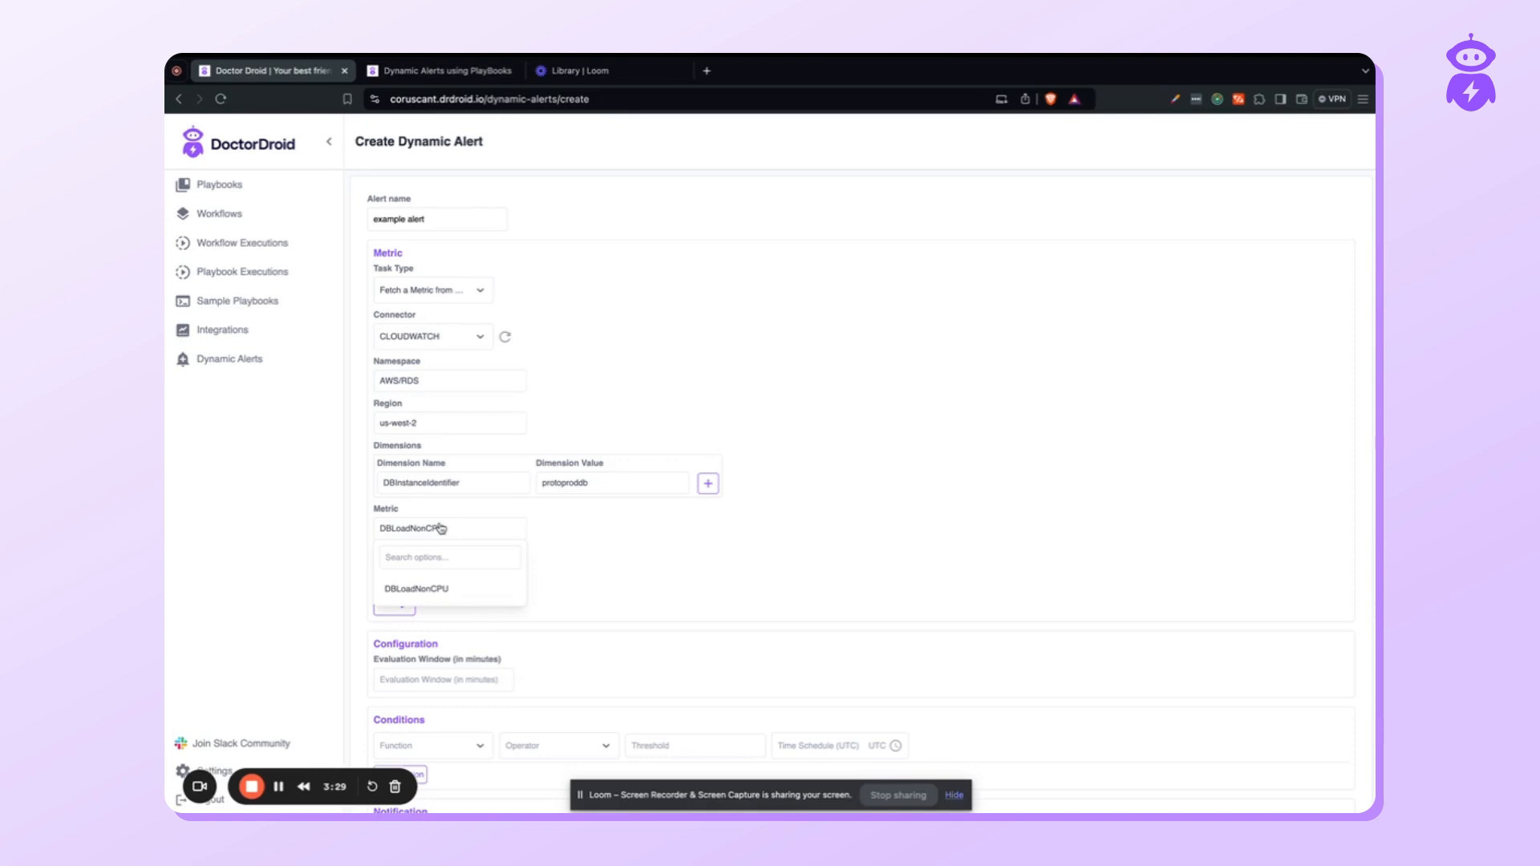
{"action": "key", "text": "super+a"}
{"action": "key", "text": "BackSpace"}
{"action": "type", "text": "cpuu"}
{"action": "left_click", "coordinate": [459, 588]}
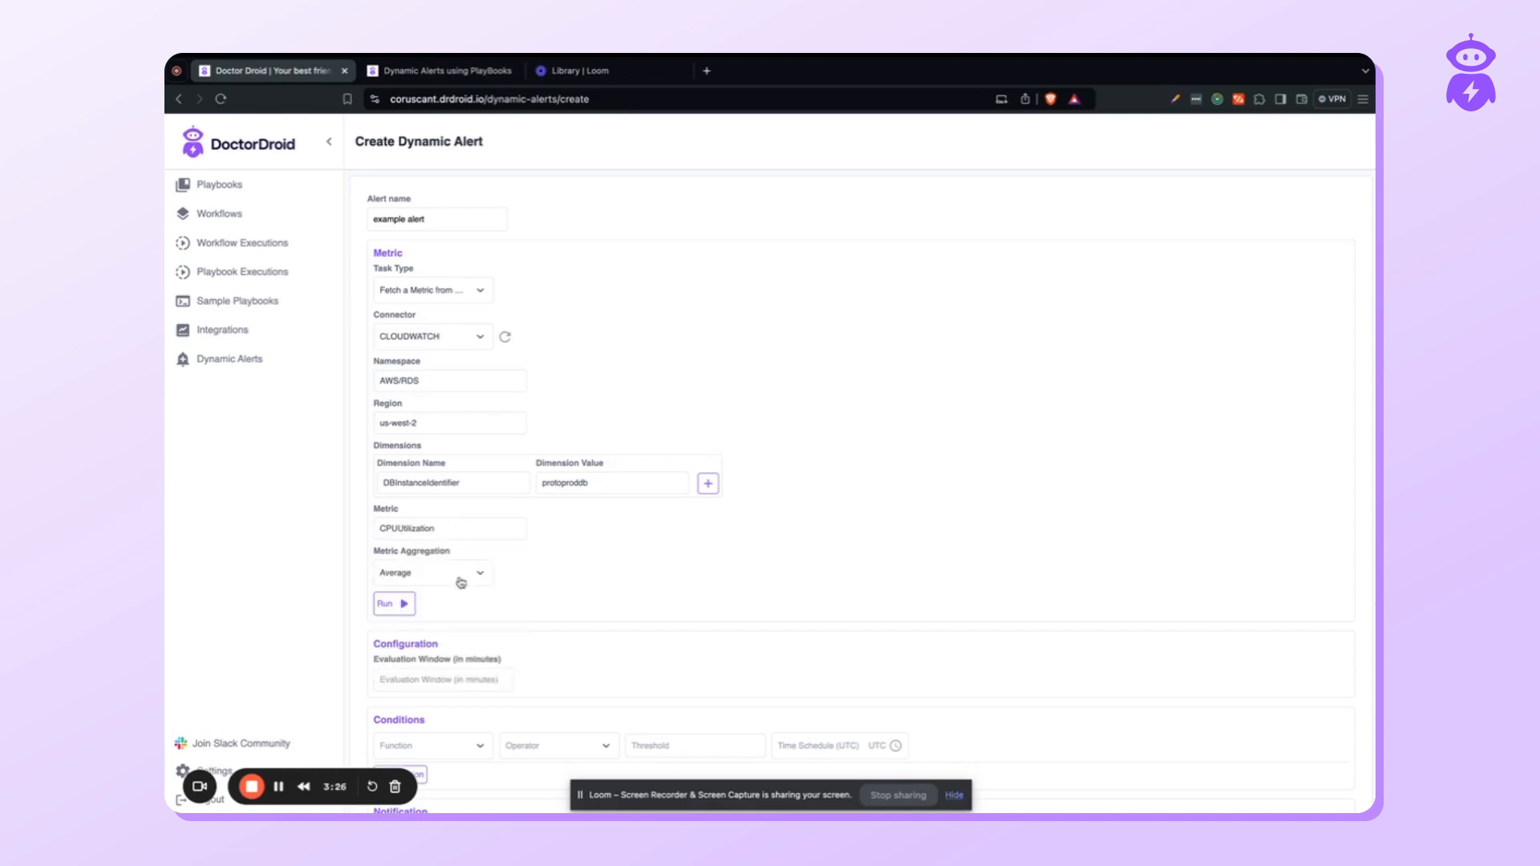
{"action": "left_click", "coordinate": [393, 604]}
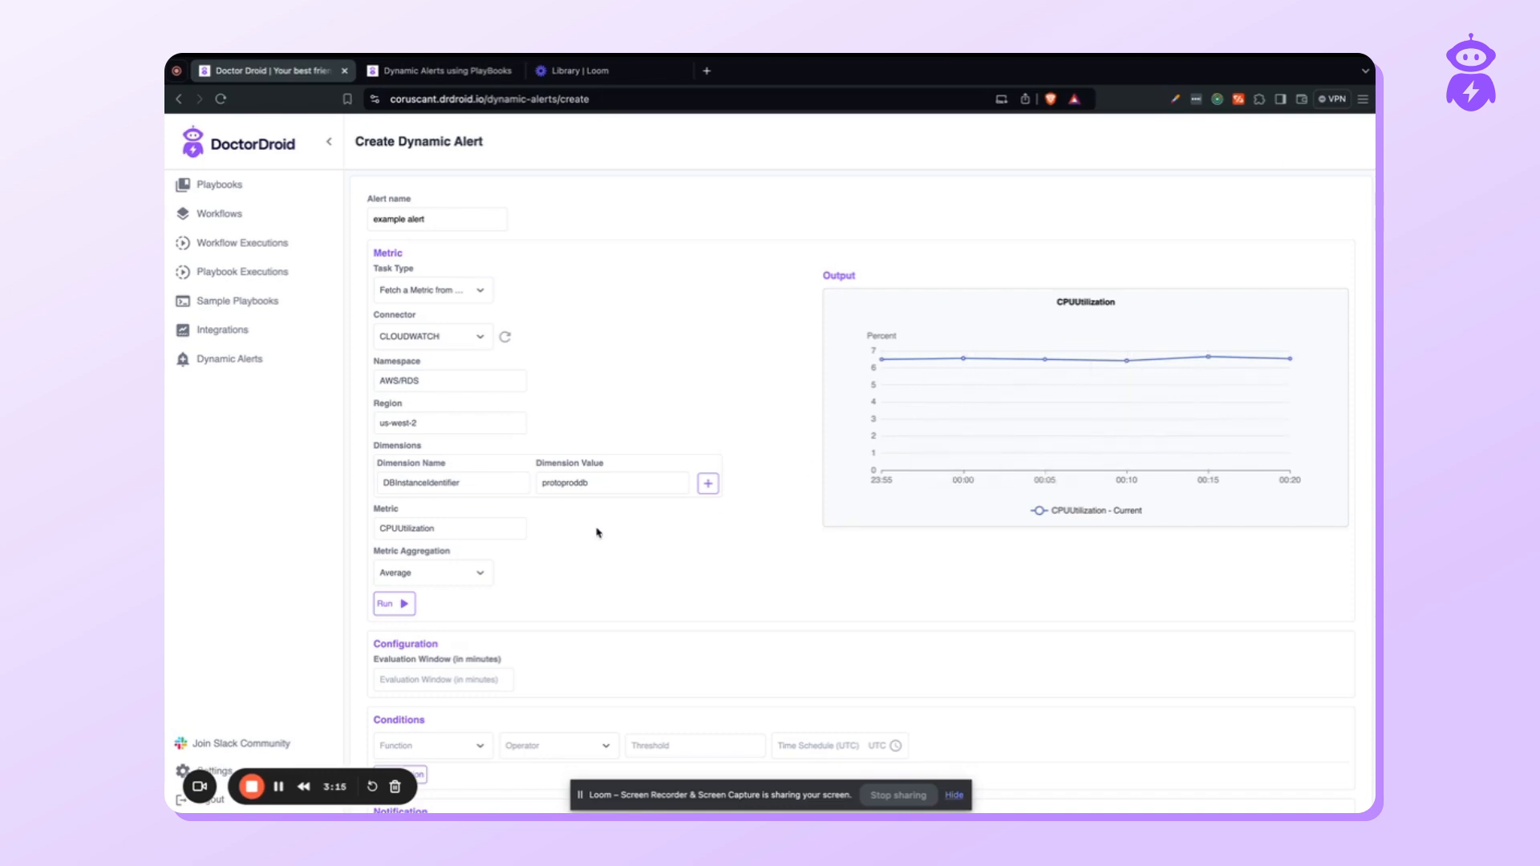
Set the alert's evaluation window to 10 minutes.
{"action": "scroll", "coordinate": [598, 529], "scroll_direction": "down", "scroll_amount": 2}
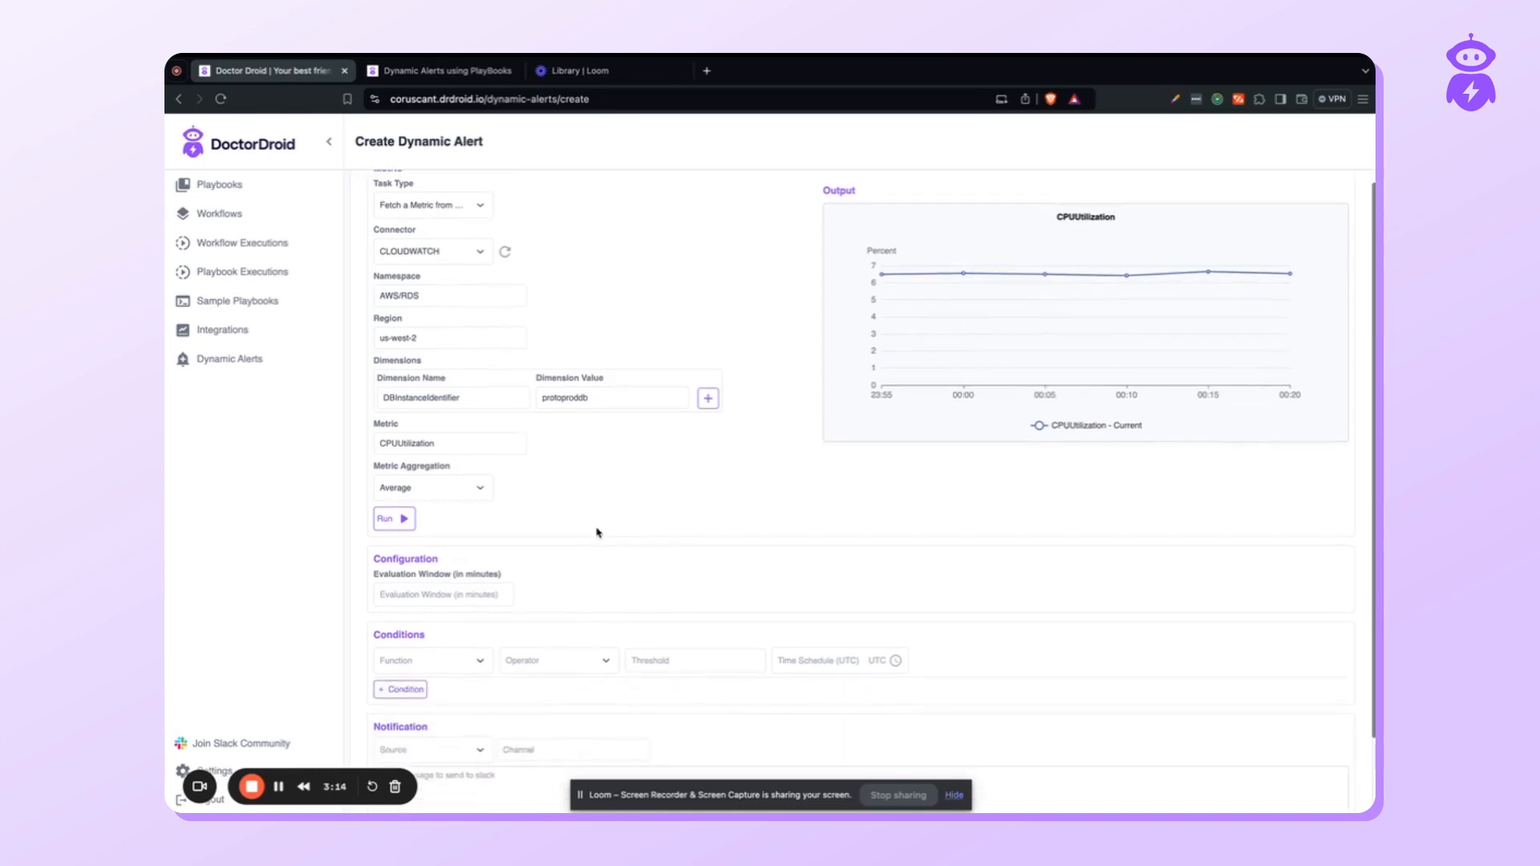
{"action": "left_click", "coordinate": [428, 597]}
{"action": "type", "text": "10"}
Define the first condition as Average greater than a threshold of 4.
{"action": "scroll", "coordinate": [594, 570], "scroll_direction": "down", "scroll_amount": 1}
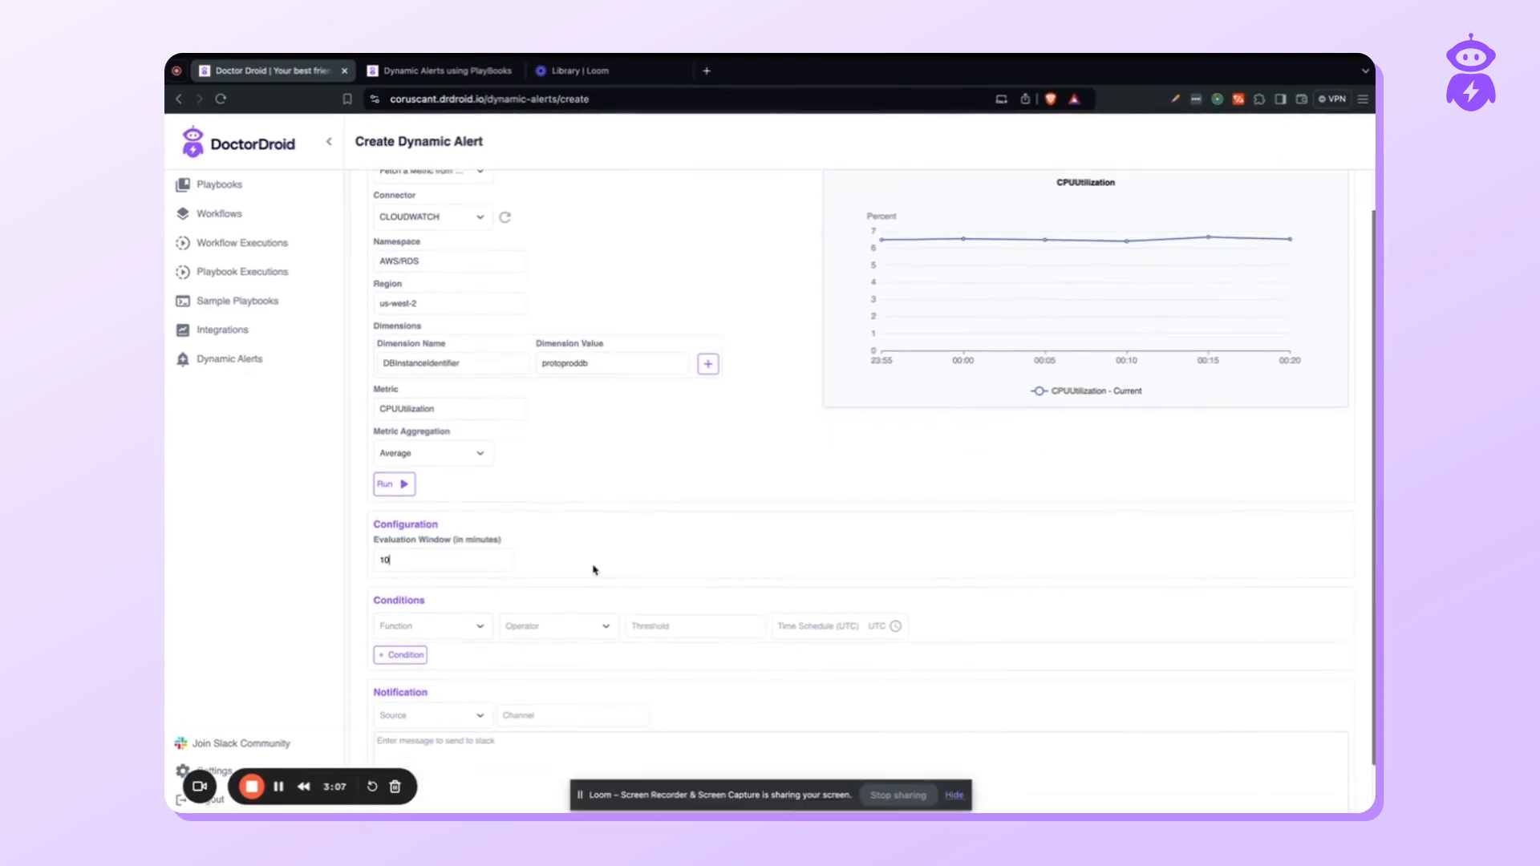
{"action": "scroll", "coordinate": [591, 571], "scroll_direction": "down", "scroll_amount": 1}
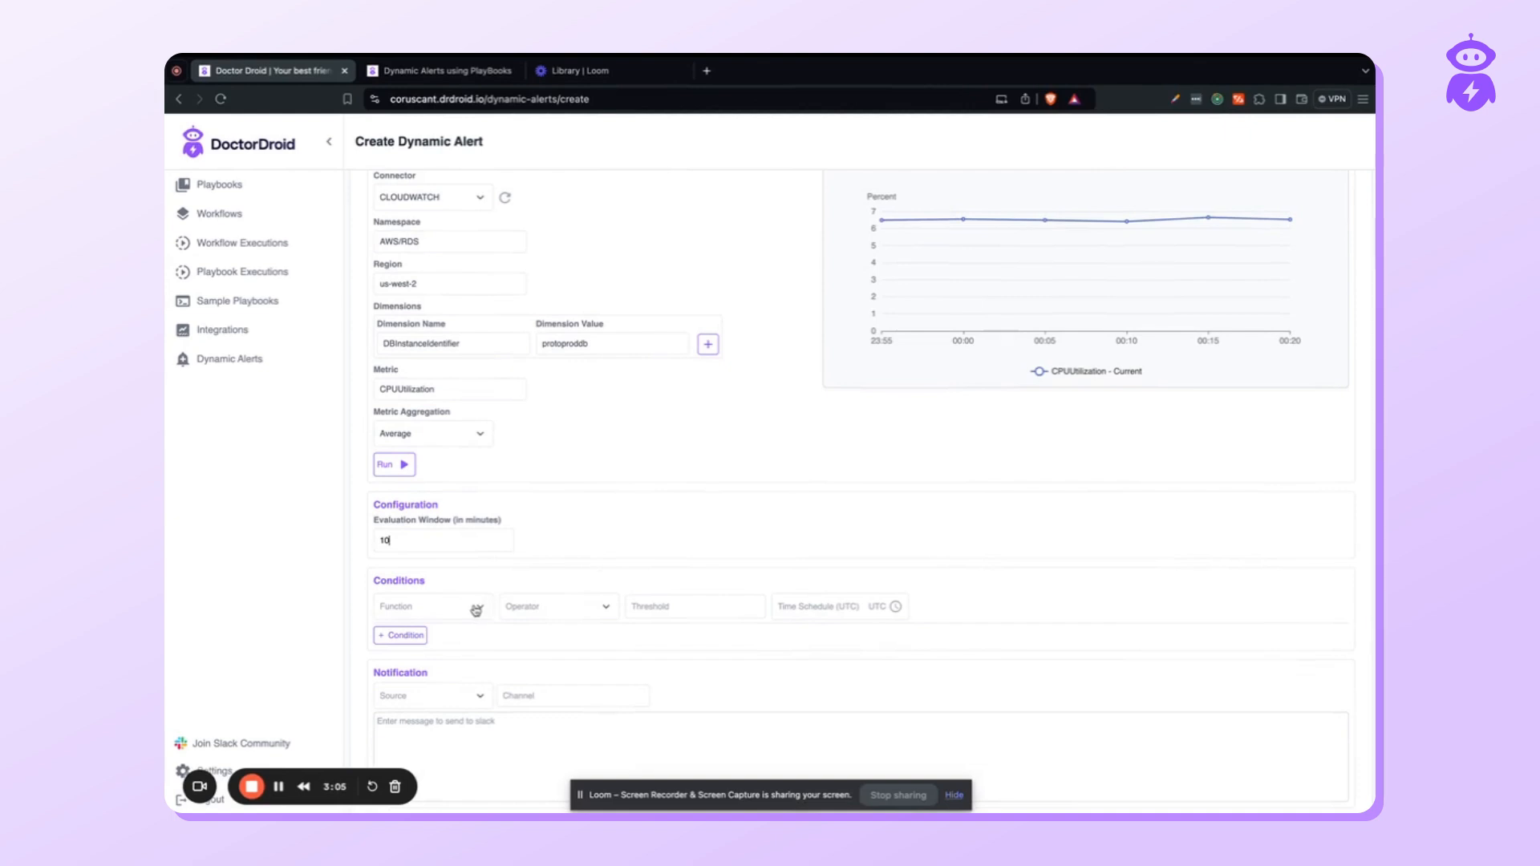
{"action": "scroll", "coordinate": [477, 611], "scroll_direction": "down", "scroll_amount": 1}
{"action": "left_click", "coordinate": [478, 568]}
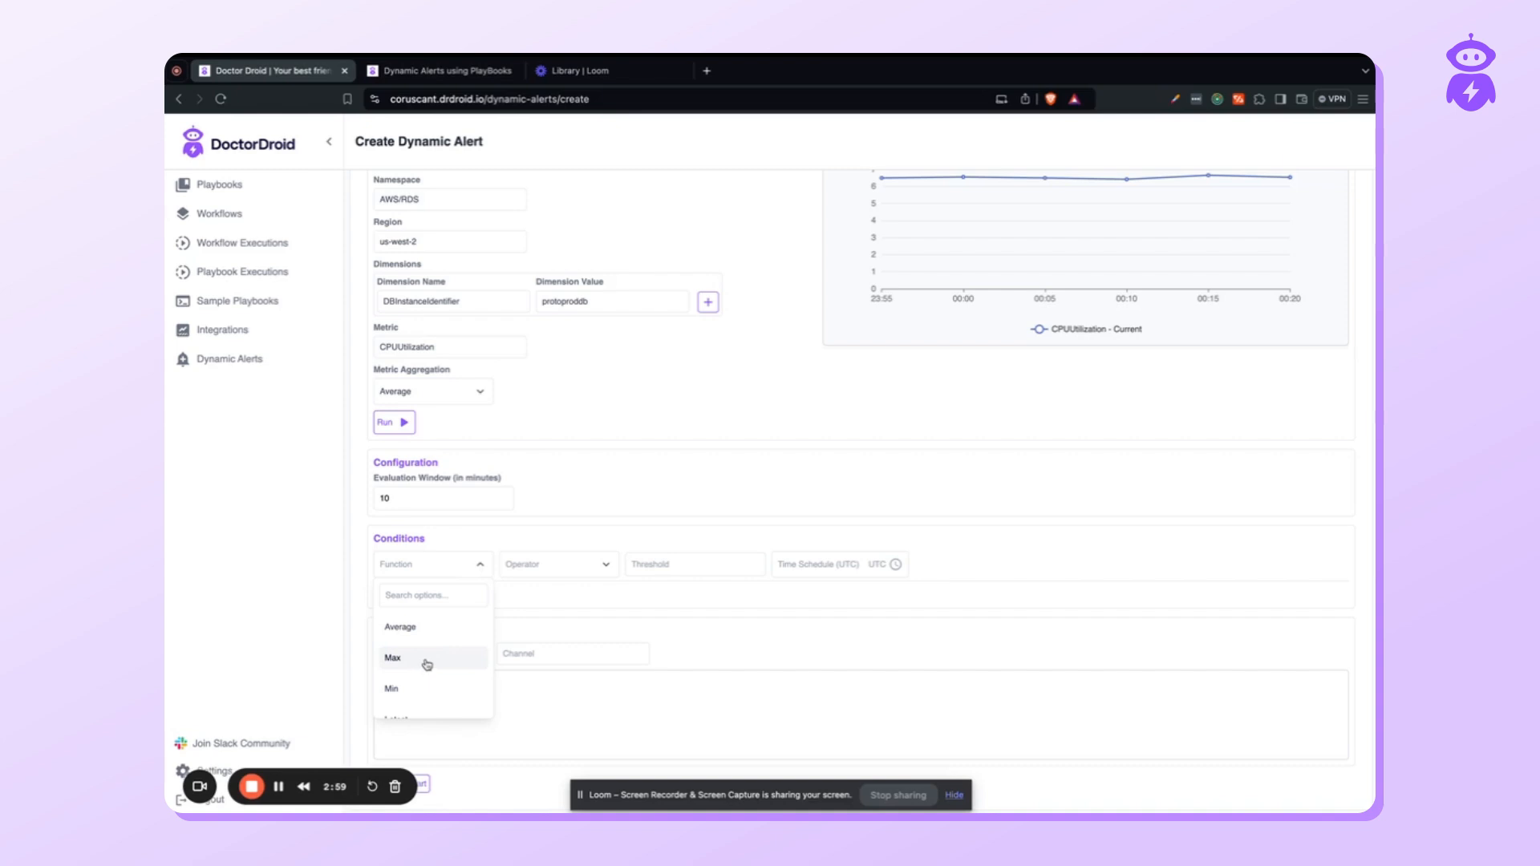
{"action": "scroll", "coordinate": [429, 666], "scroll_direction": "down", "scroll_amount": 1}
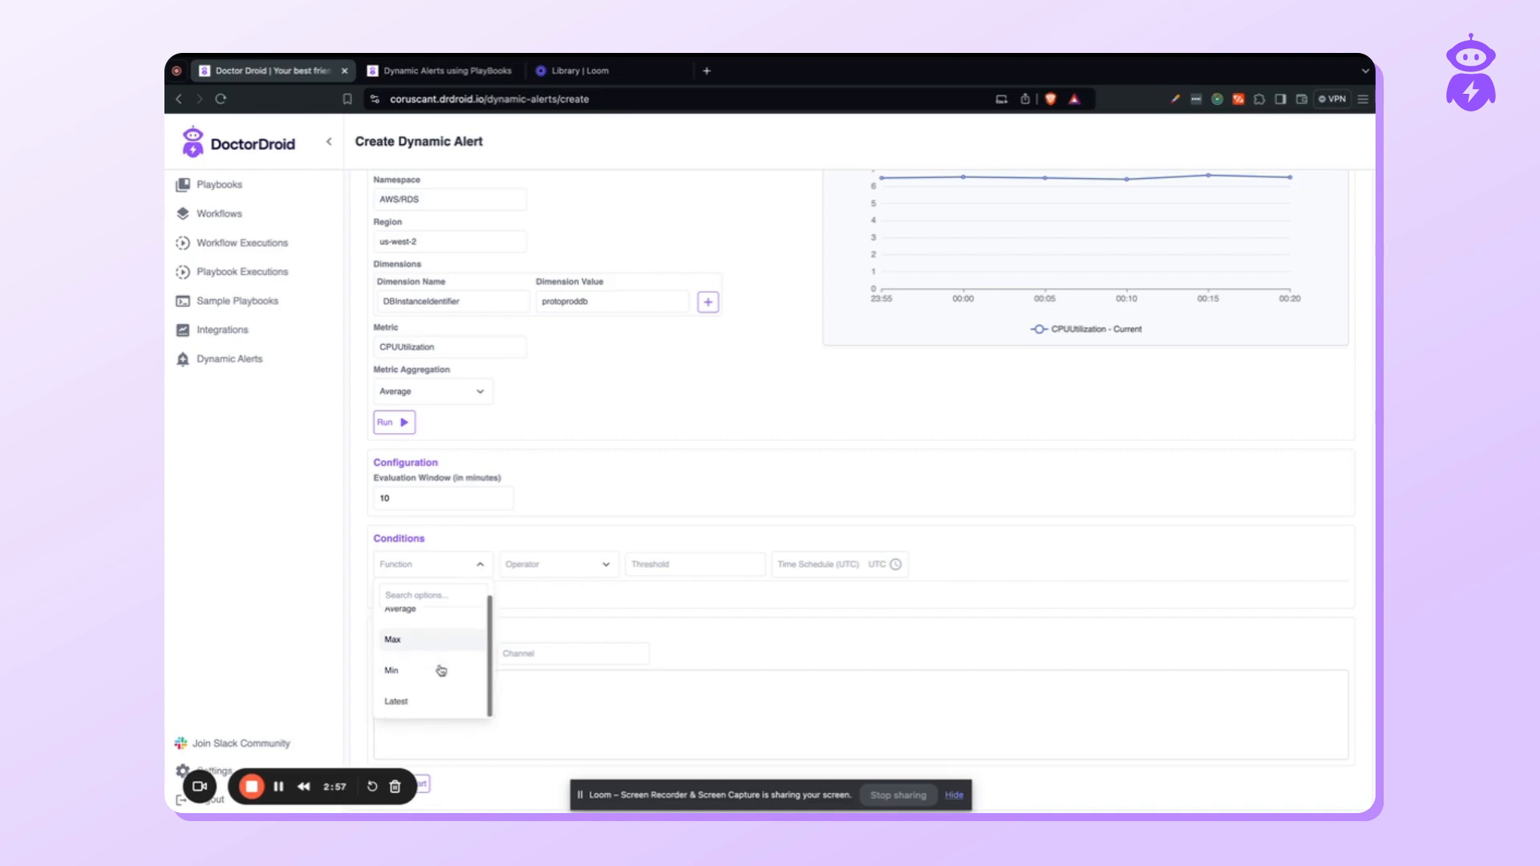
{"action": "left_click", "coordinate": [445, 622]}
{"action": "left_click", "coordinate": [575, 564]}
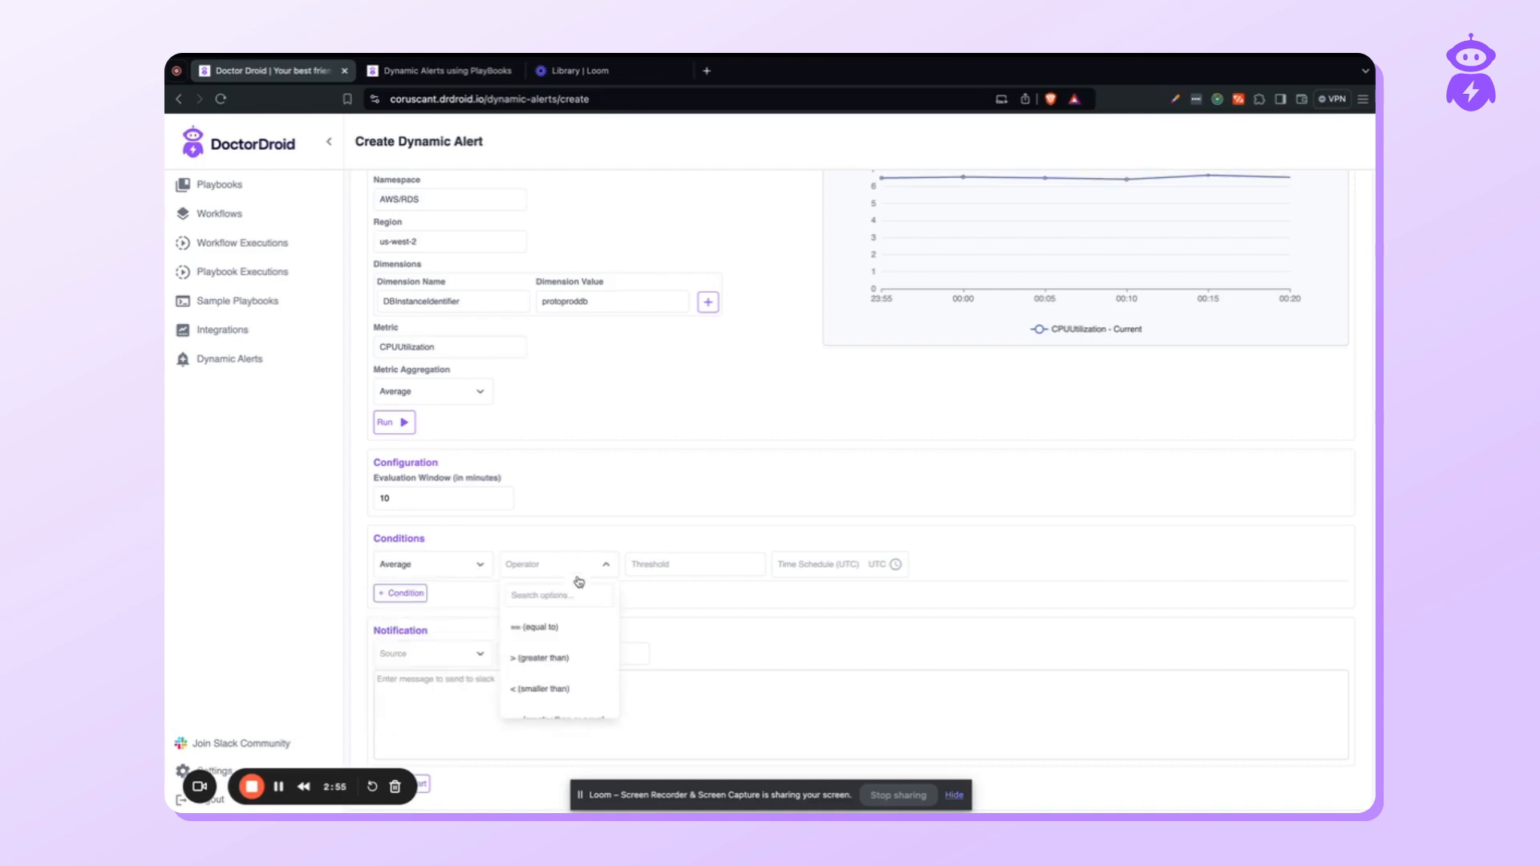
{"action": "left_click", "coordinate": [576, 629]}
{"action": "left_click", "coordinate": [674, 567]}
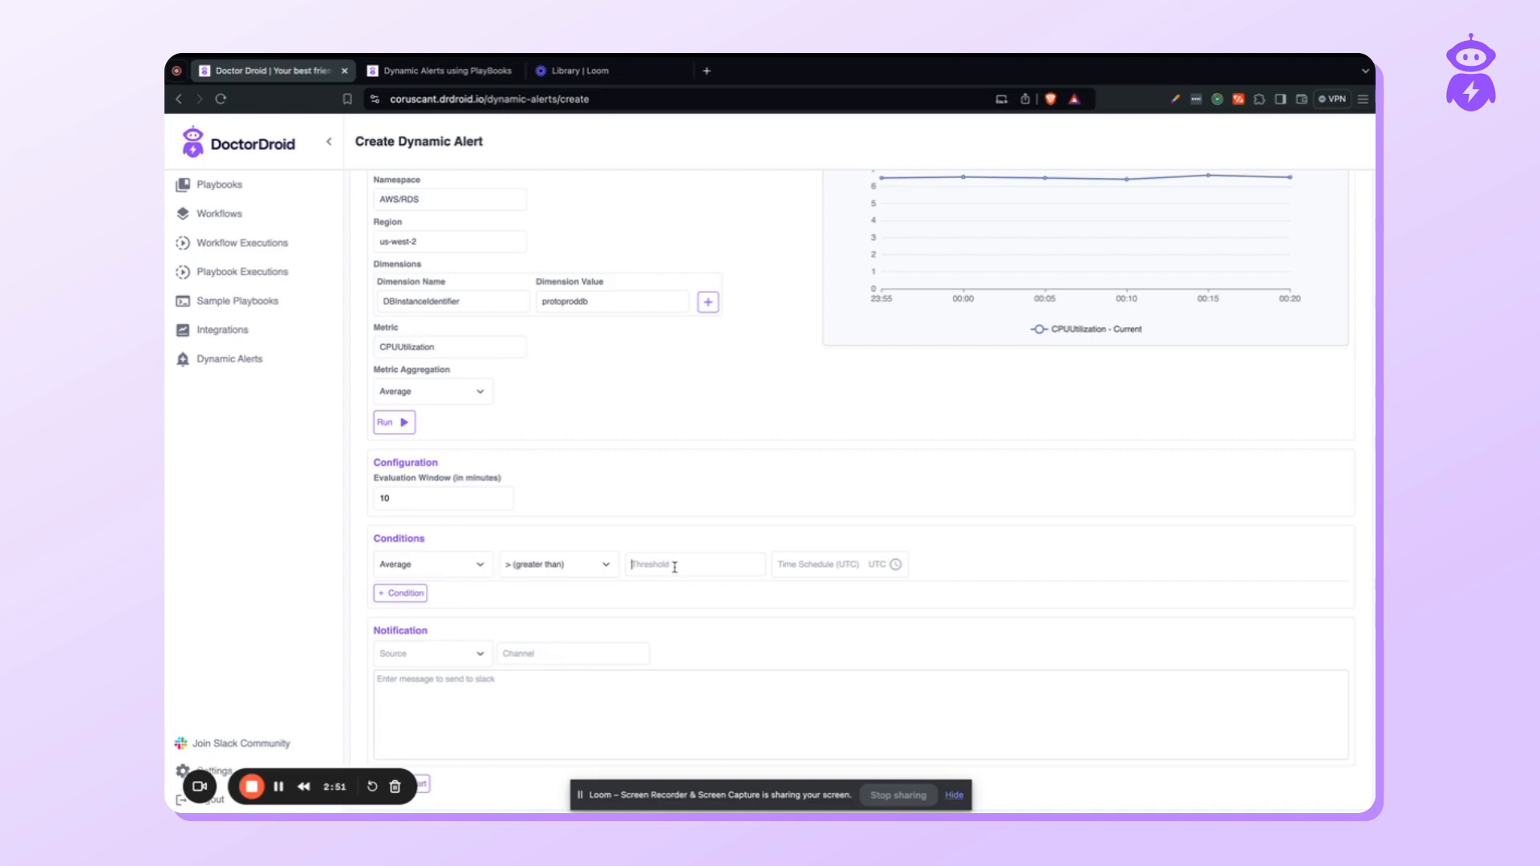
{"action": "type", "text": "4"}
Schedule the first condition weekly on Tuesday and Wednesday, at every hour and minute, and save the schedule.
{"action": "left_click", "coordinate": [897, 565]}
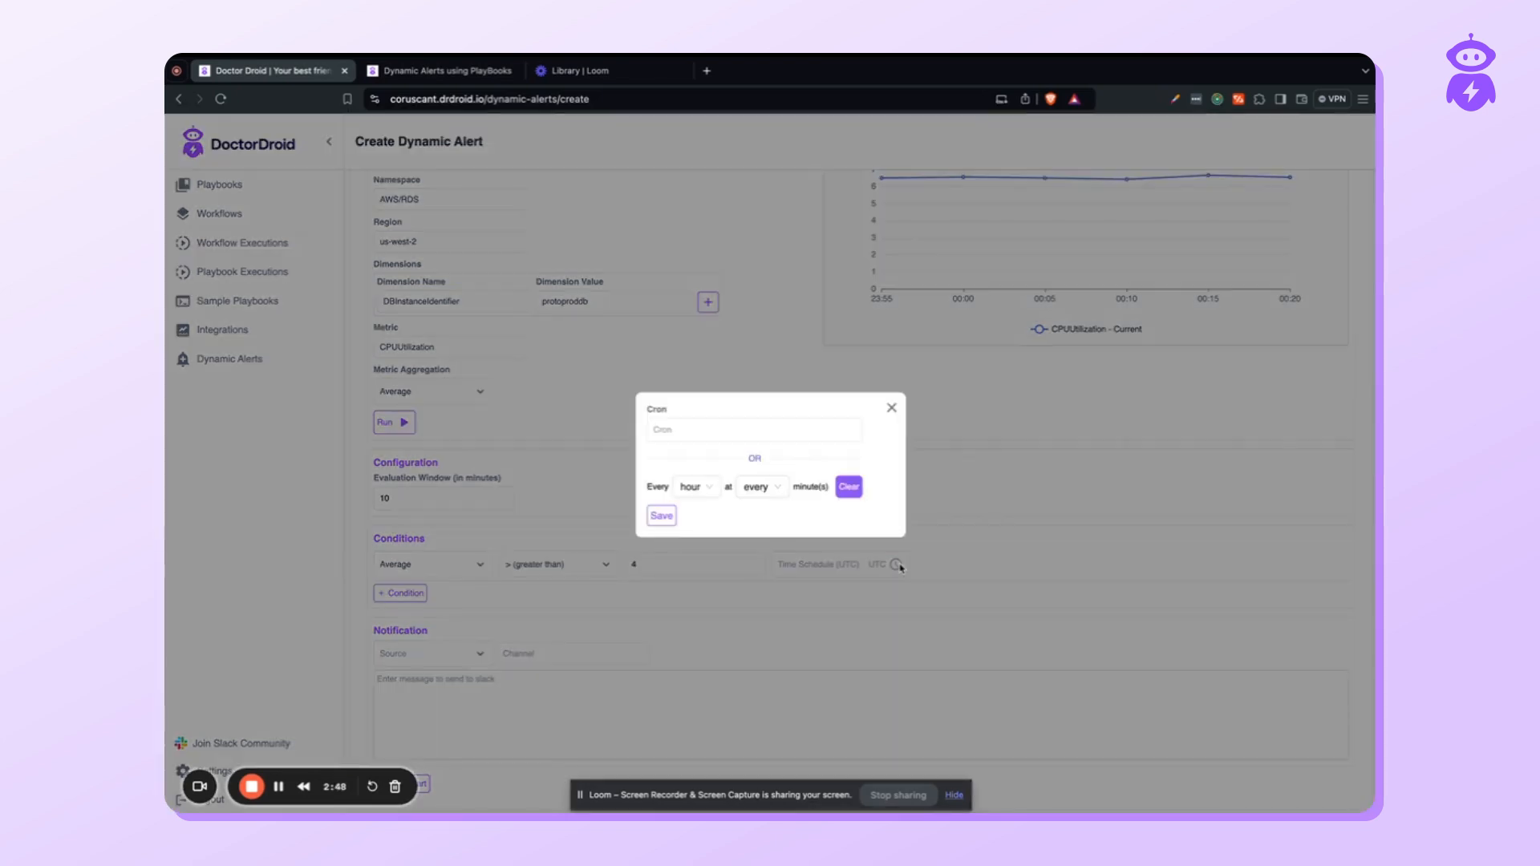
{"action": "left_click", "coordinate": [690, 487]}
{"action": "left_click", "coordinate": [696, 582]}
{"action": "left_click", "coordinate": [796, 479]}
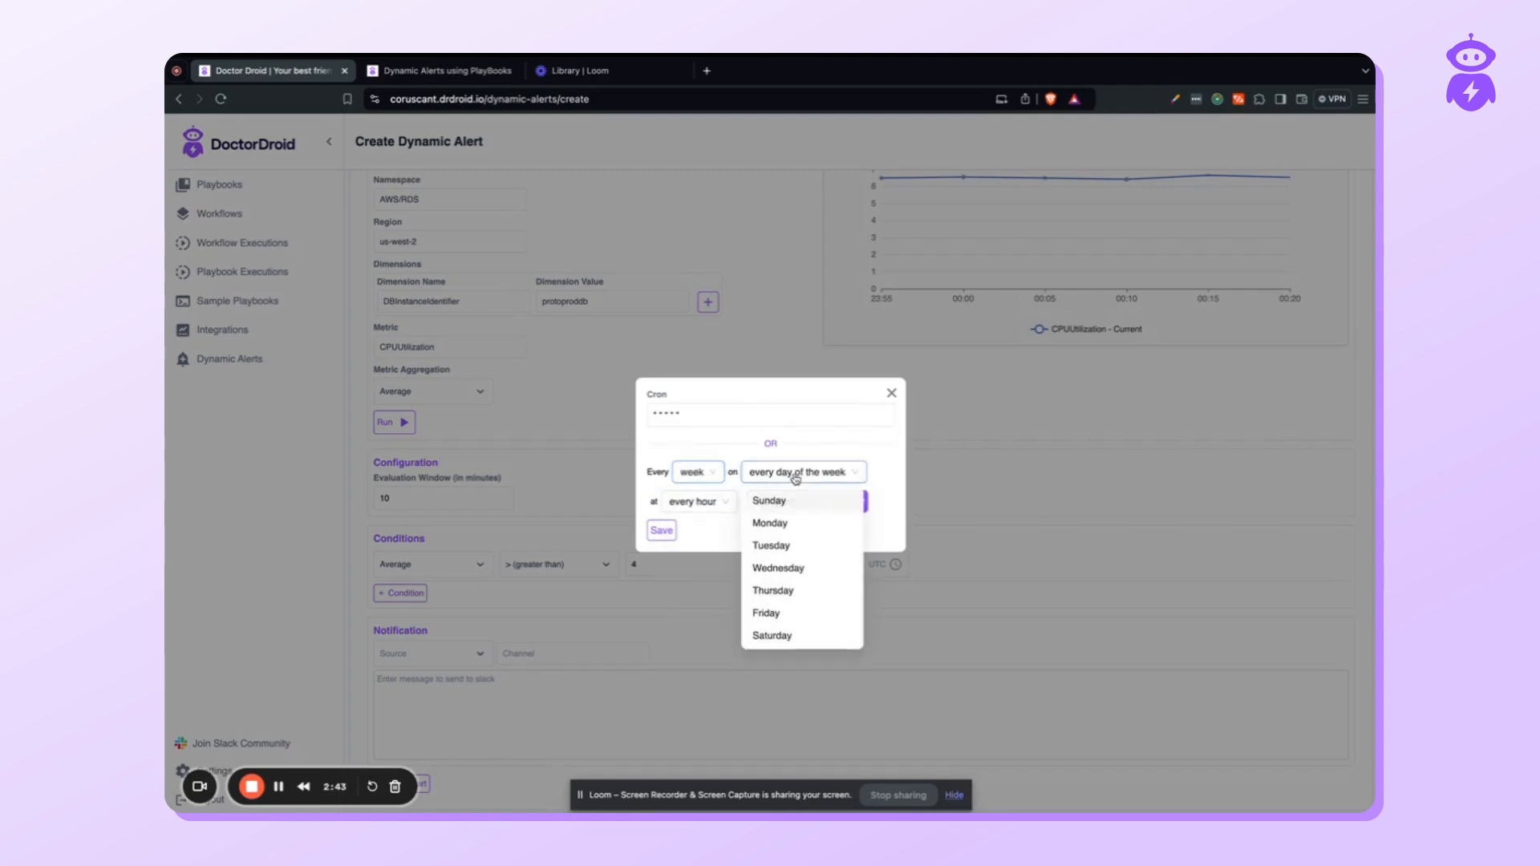
{"action": "left_click", "coordinate": [775, 545]}
{"action": "left_click", "coordinate": [778, 568]}
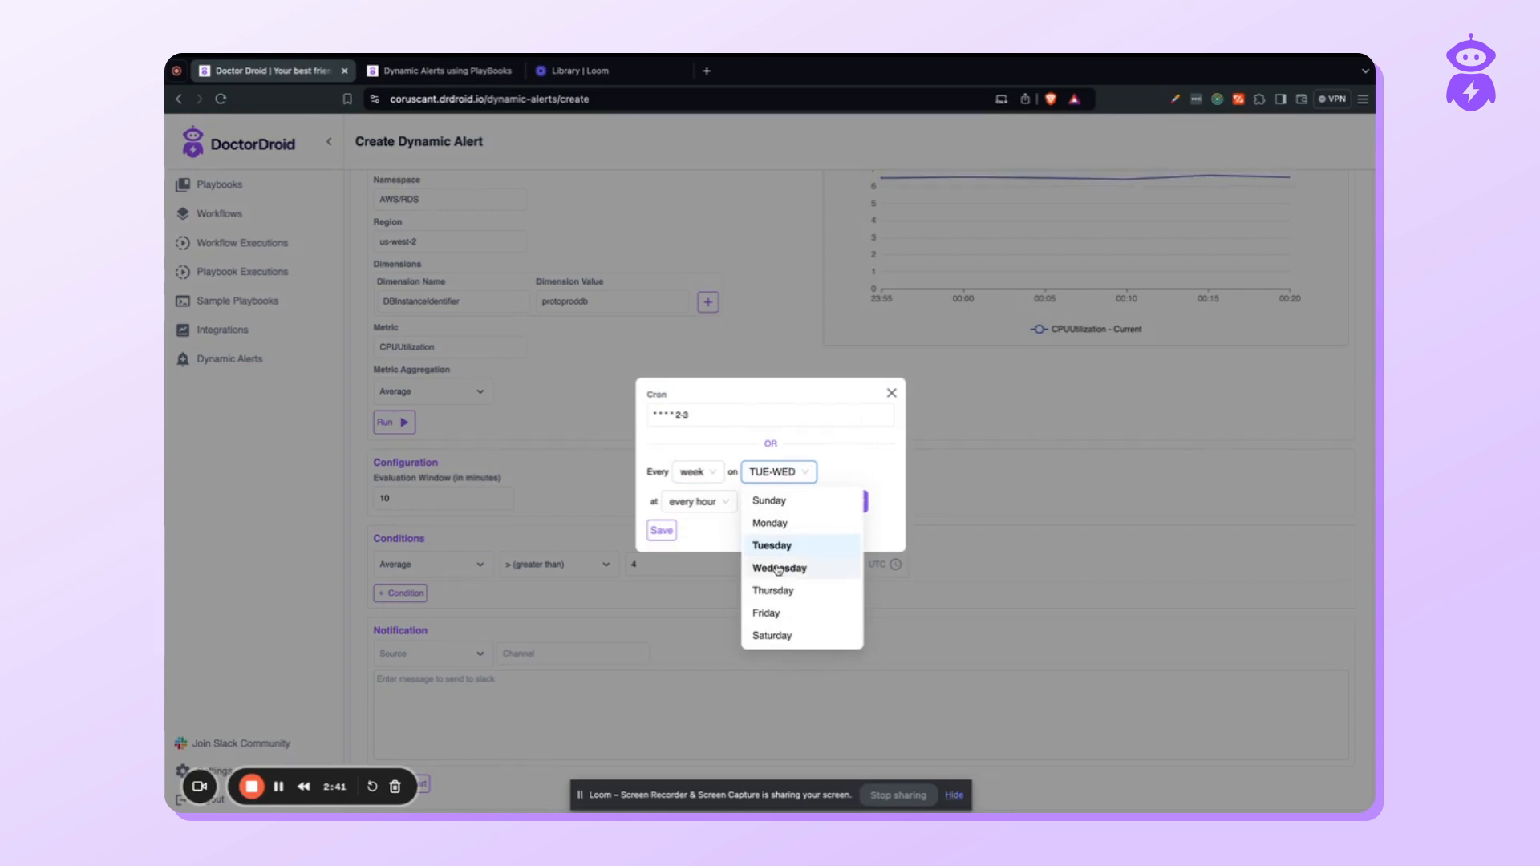
{"action": "left_click", "coordinate": [817, 476]}
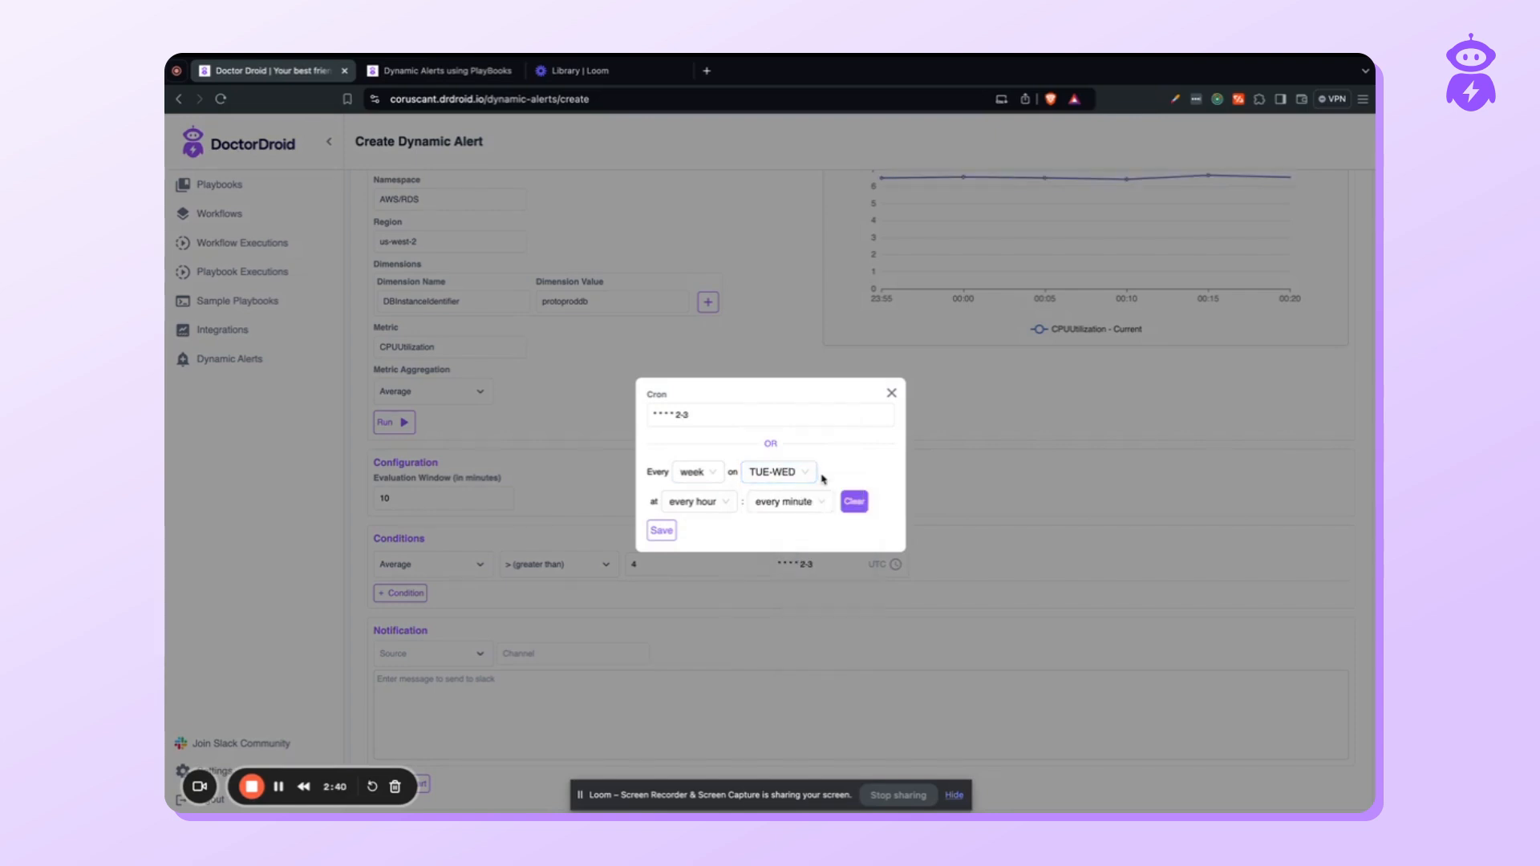
{"action": "left_click", "coordinate": [667, 531]}
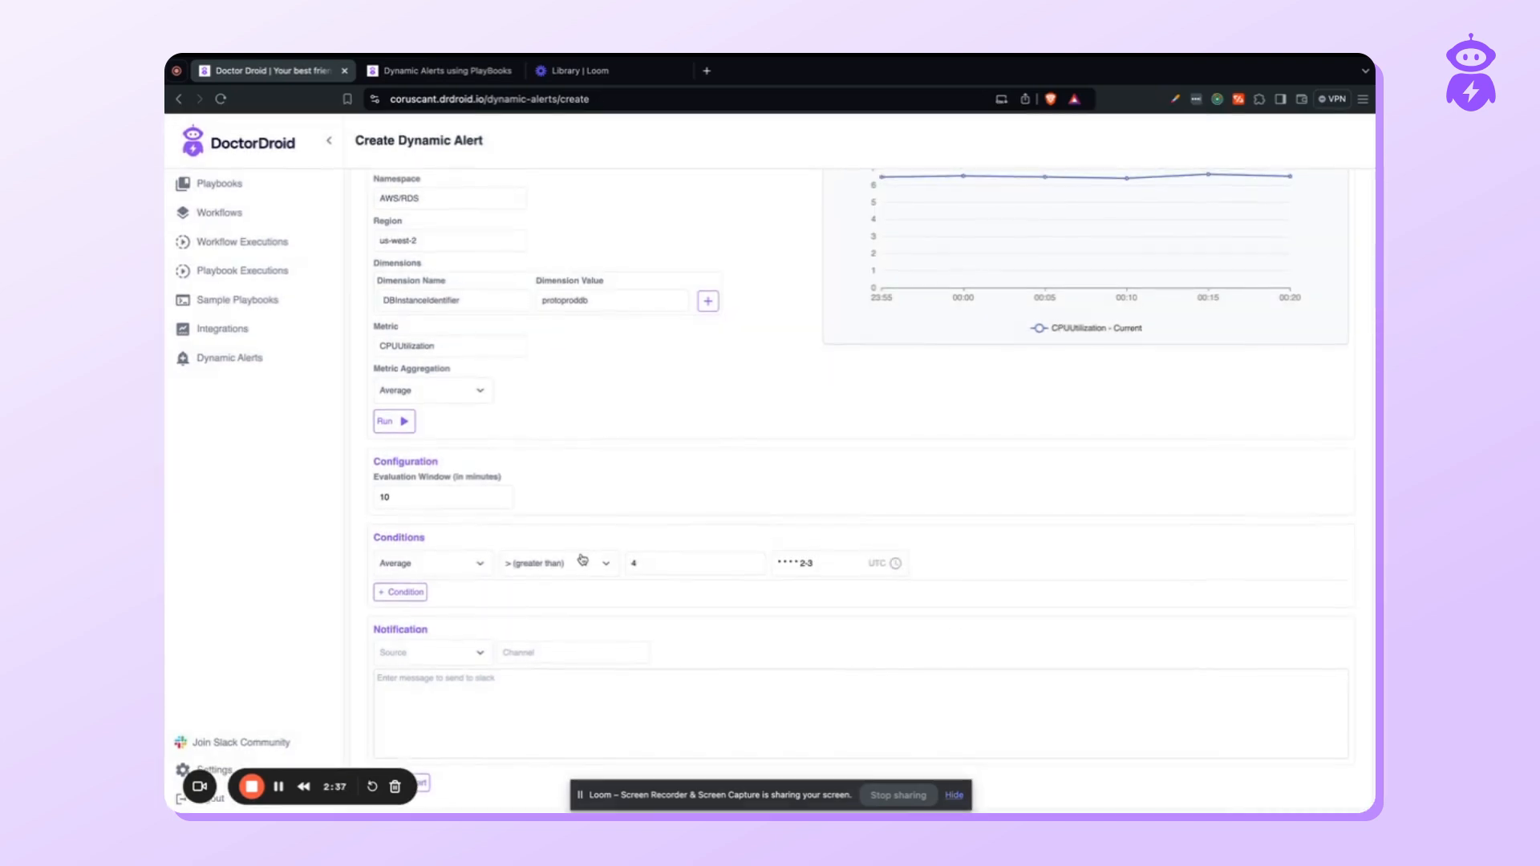
Add a second condition with function Max, operator smaller than and threshold 10.
{"action": "left_click", "coordinate": [393, 593]}
{"action": "left_click", "coordinate": [432, 601]}
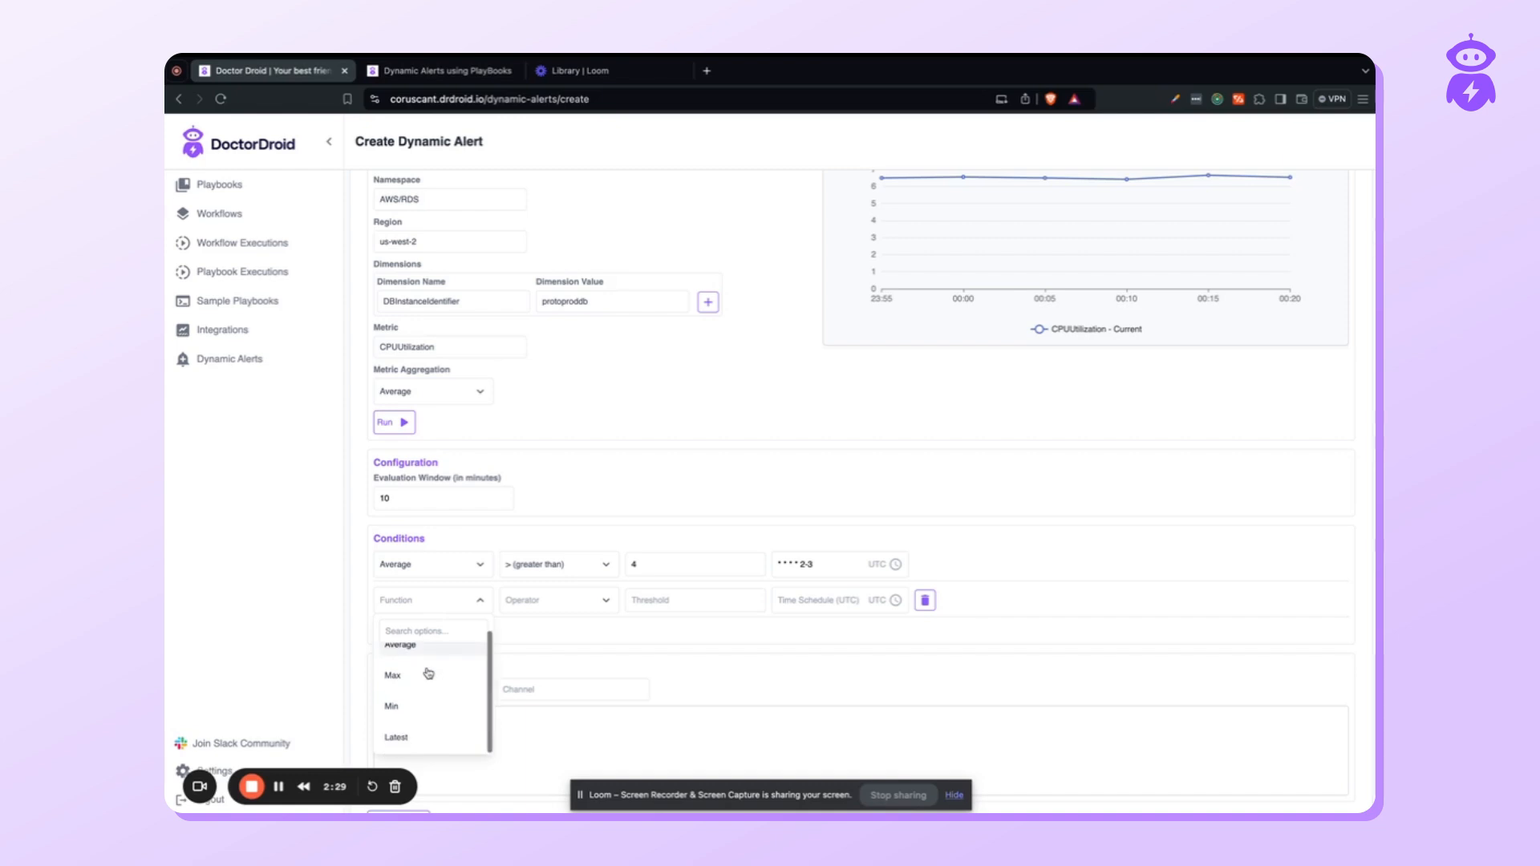
{"action": "scroll", "coordinate": [428, 673], "scroll_direction": "down", "scroll_amount": 1}
{"action": "left_click", "coordinate": [428, 674]}
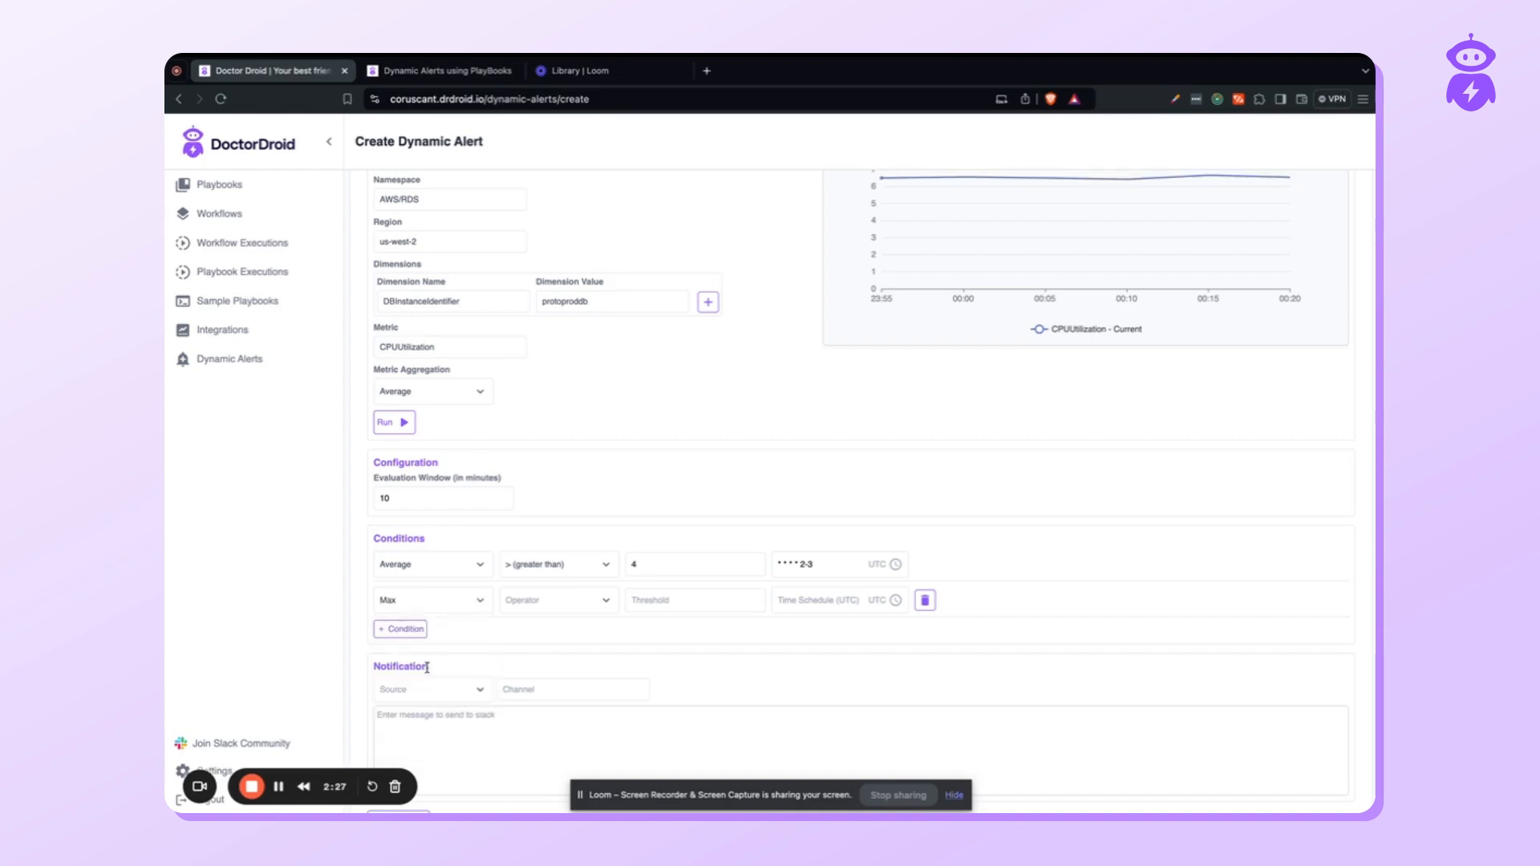
{"action": "left_click", "coordinate": [594, 608]}
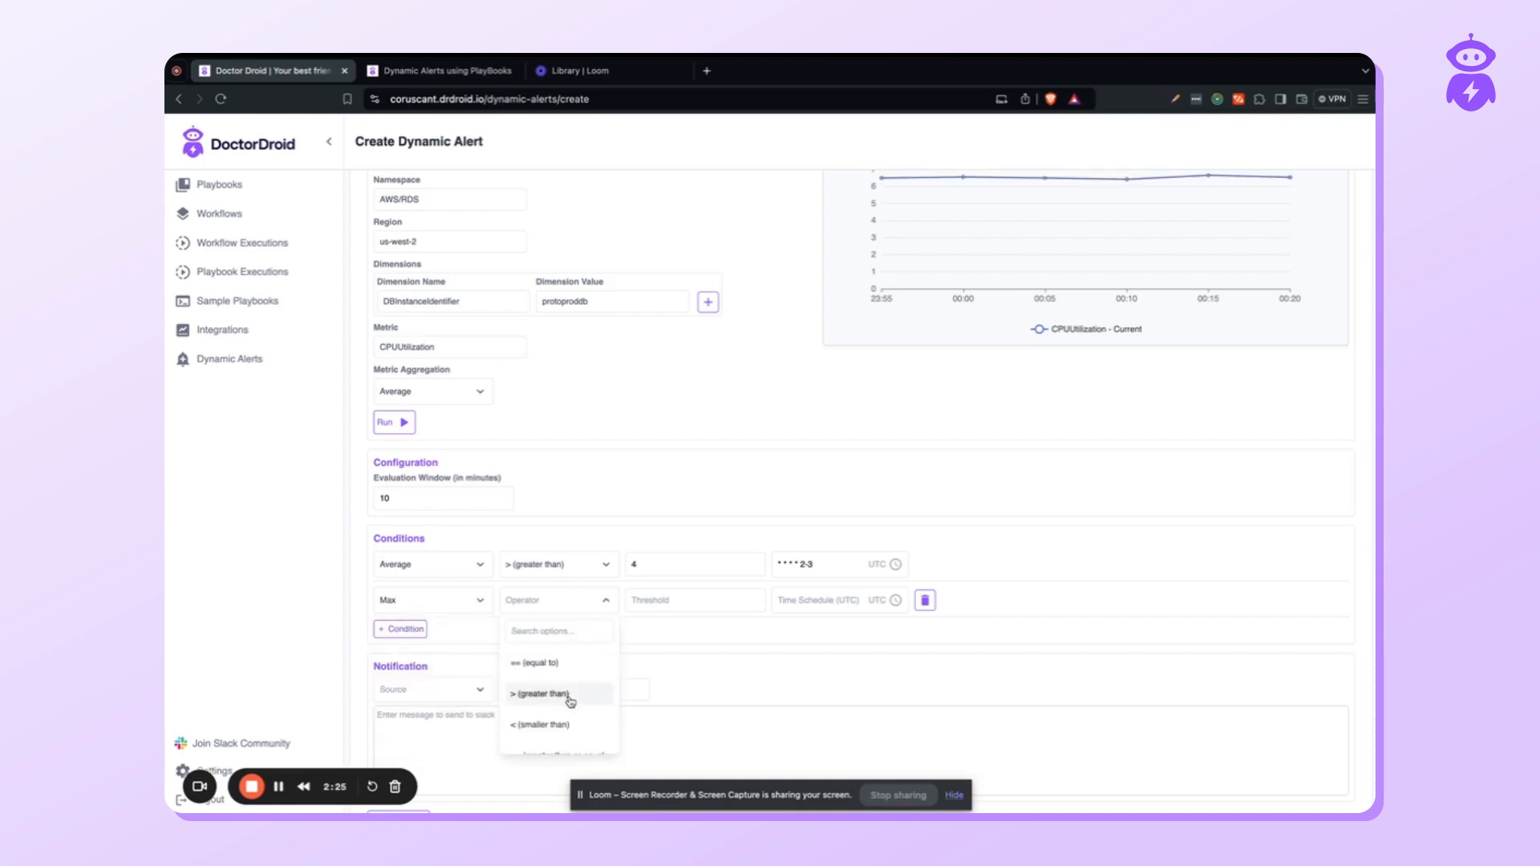
{"action": "left_click", "coordinate": [562, 724]}
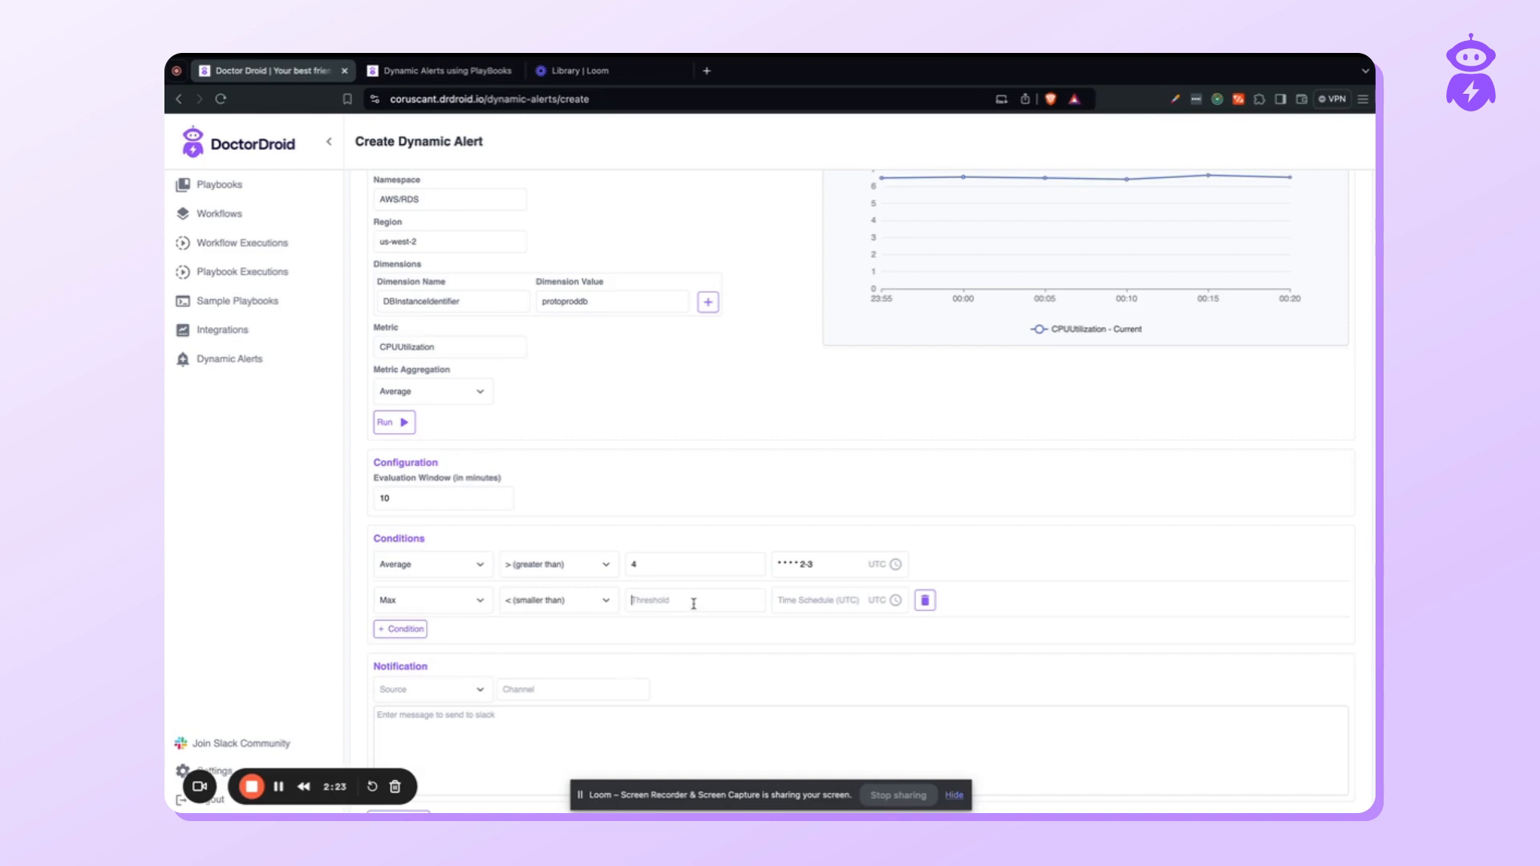
{"action": "type", "text": "10"}
Reset the second condition's time schedule to the default cron expression * * * * * and save it.
{"action": "left_click", "coordinate": [895, 600]}
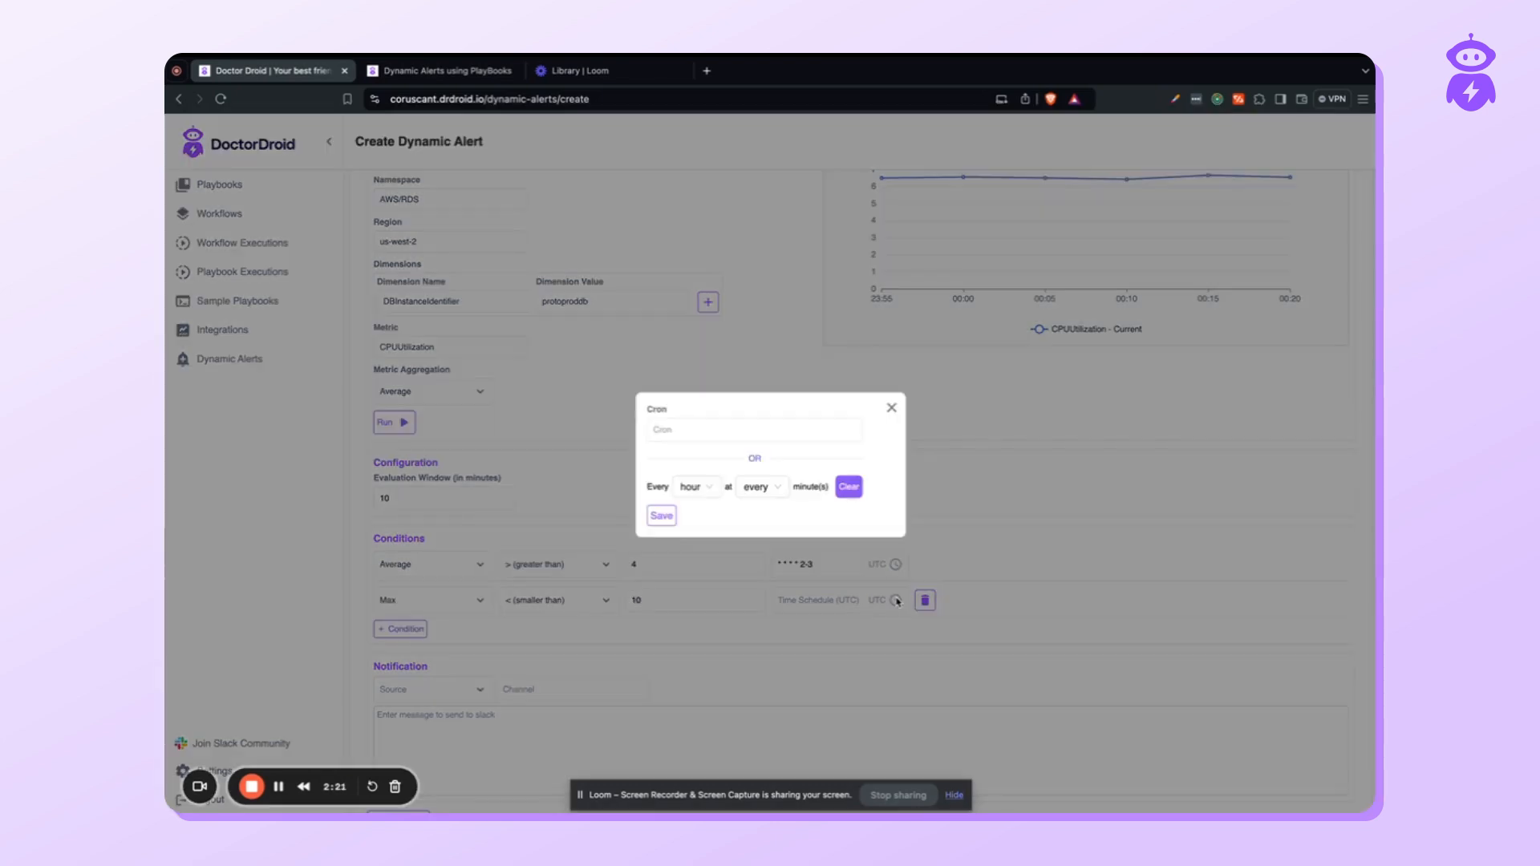
{"action": "left_click", "coordinate": [848, 486]}
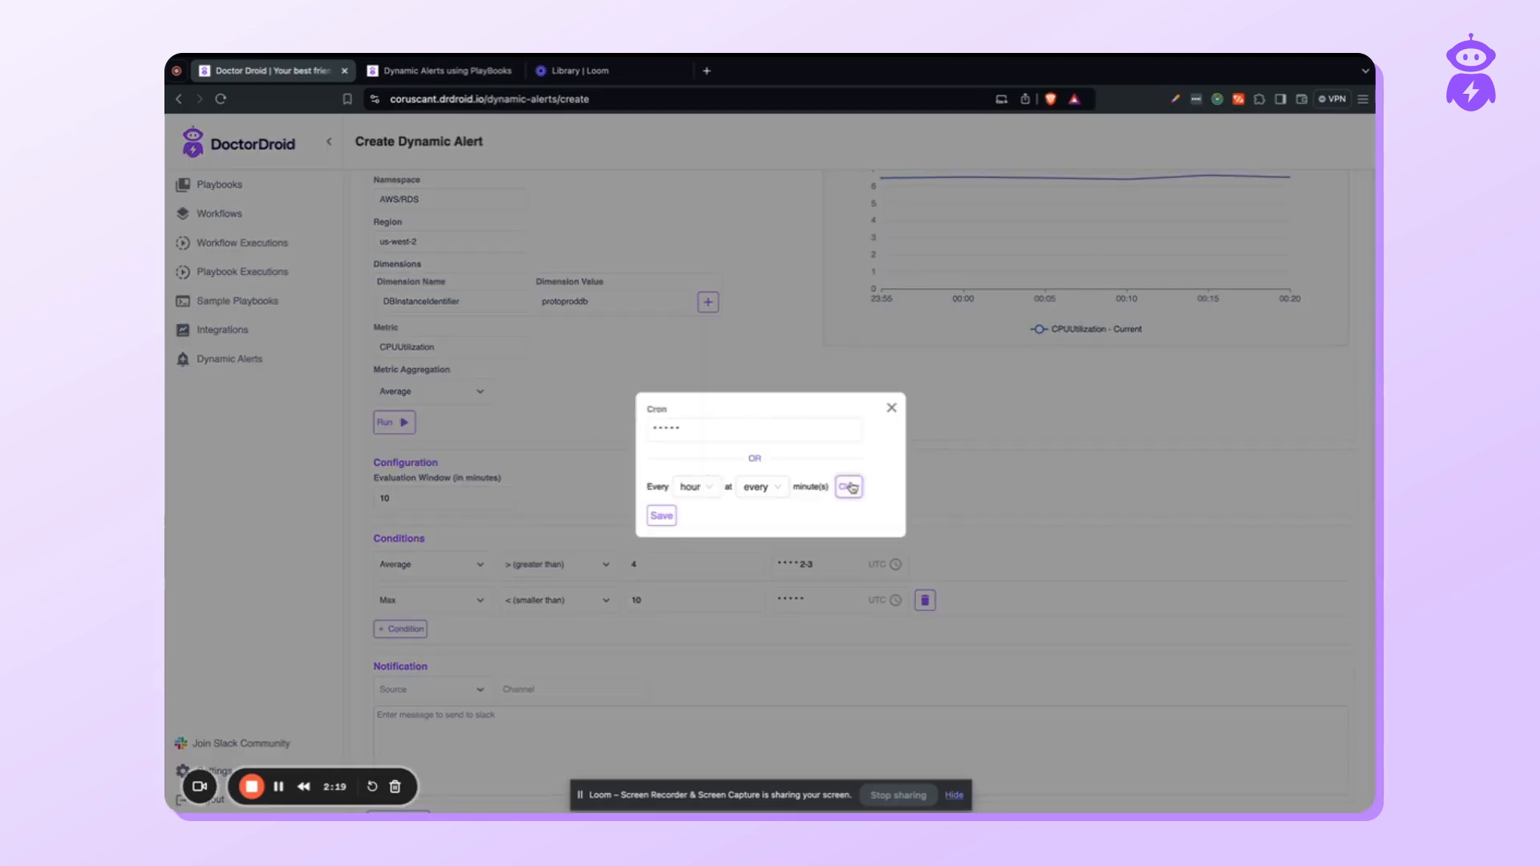
{"action": "left_click", "coordinate": [661, 515]}
Set the alert's notification source to Slack and its channel to sandbox-alerts.
{"action": "scroll", "coordinate": [677, 636], "scroll_direction": "down", "scroll_amount": 1}
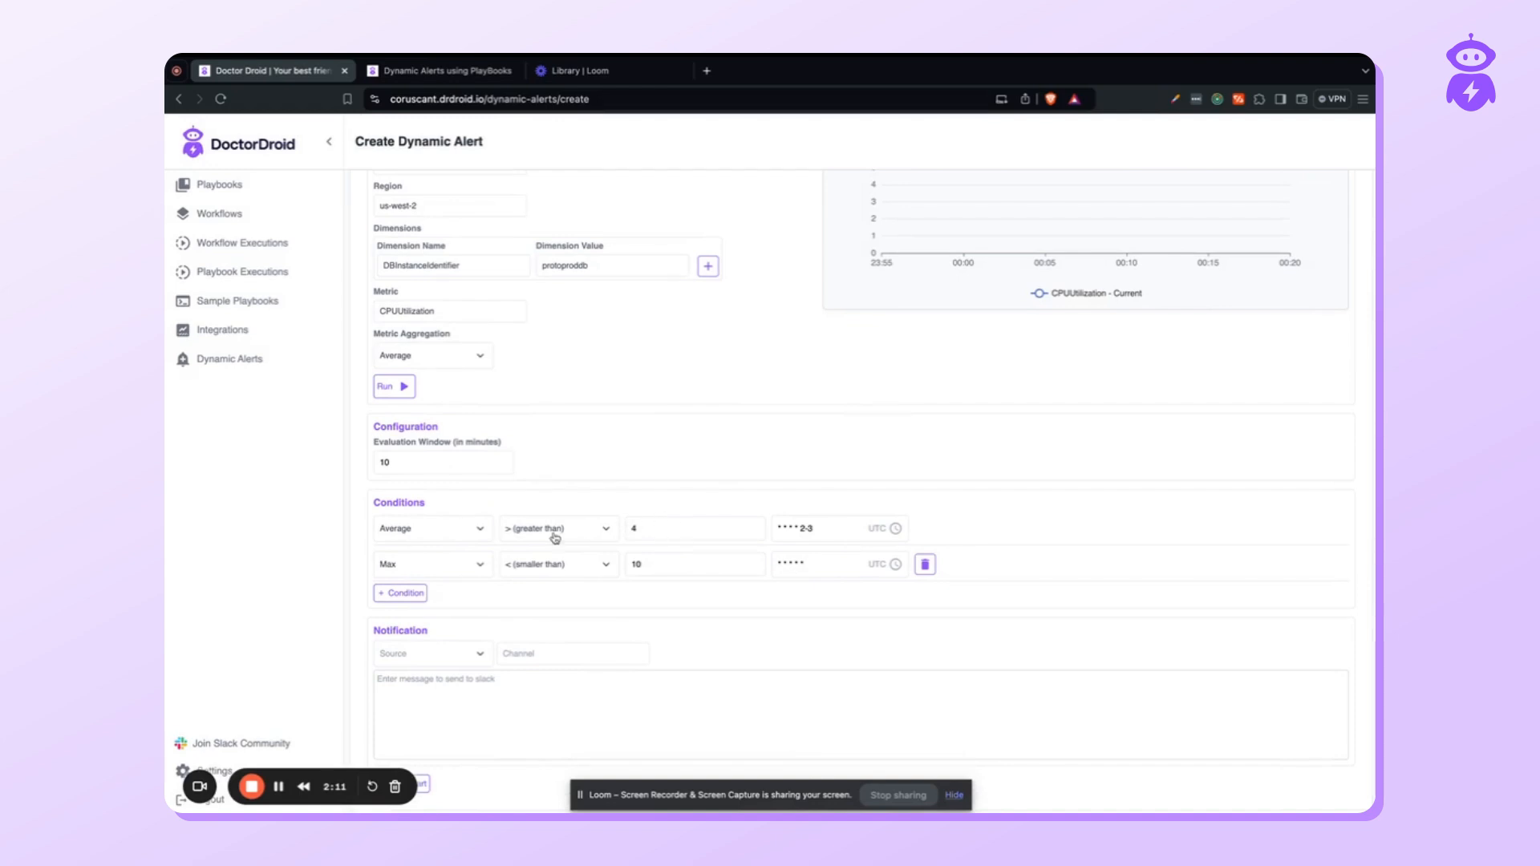
{"action": "left_click", "coordinate": [451, 661]}
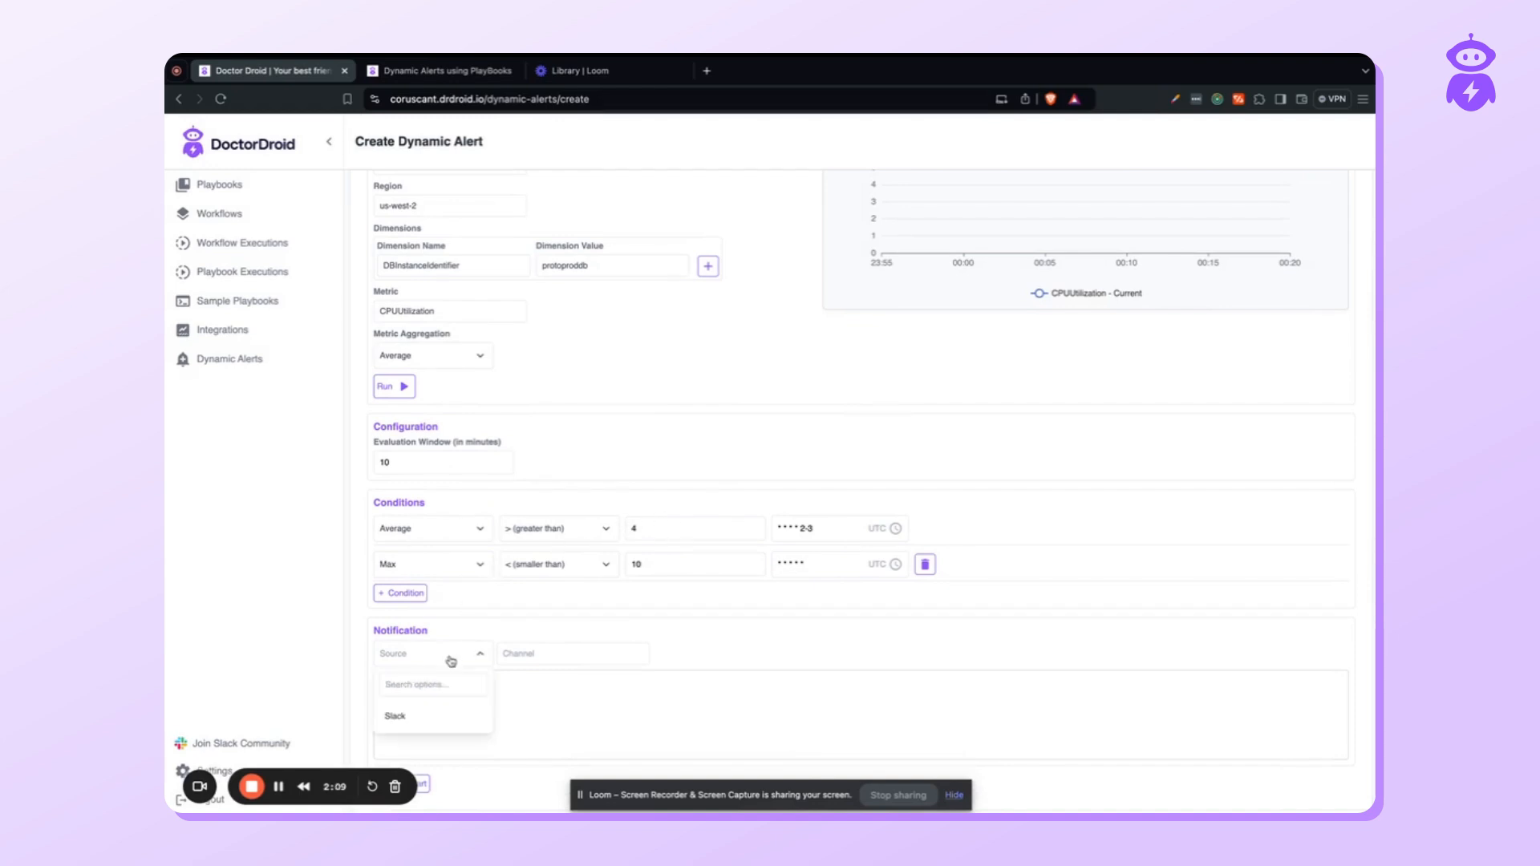
{"action": "left_click", "coordinate": [441, 714]}
{"action": "left_click", "coordinate": [556, 653]}
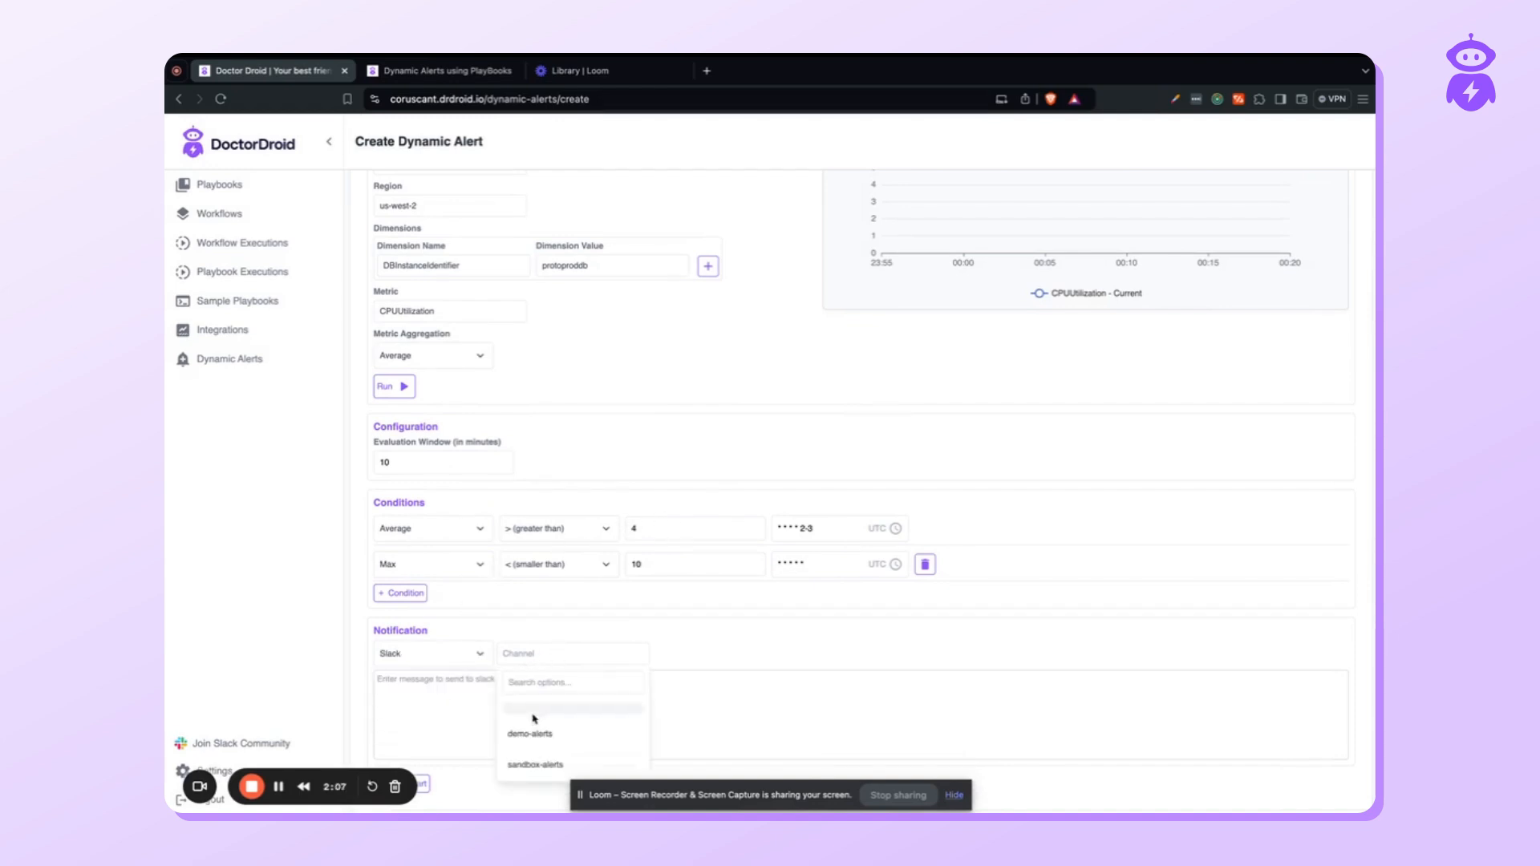
{"action": "left_click", "coordinate": [537, 766]}
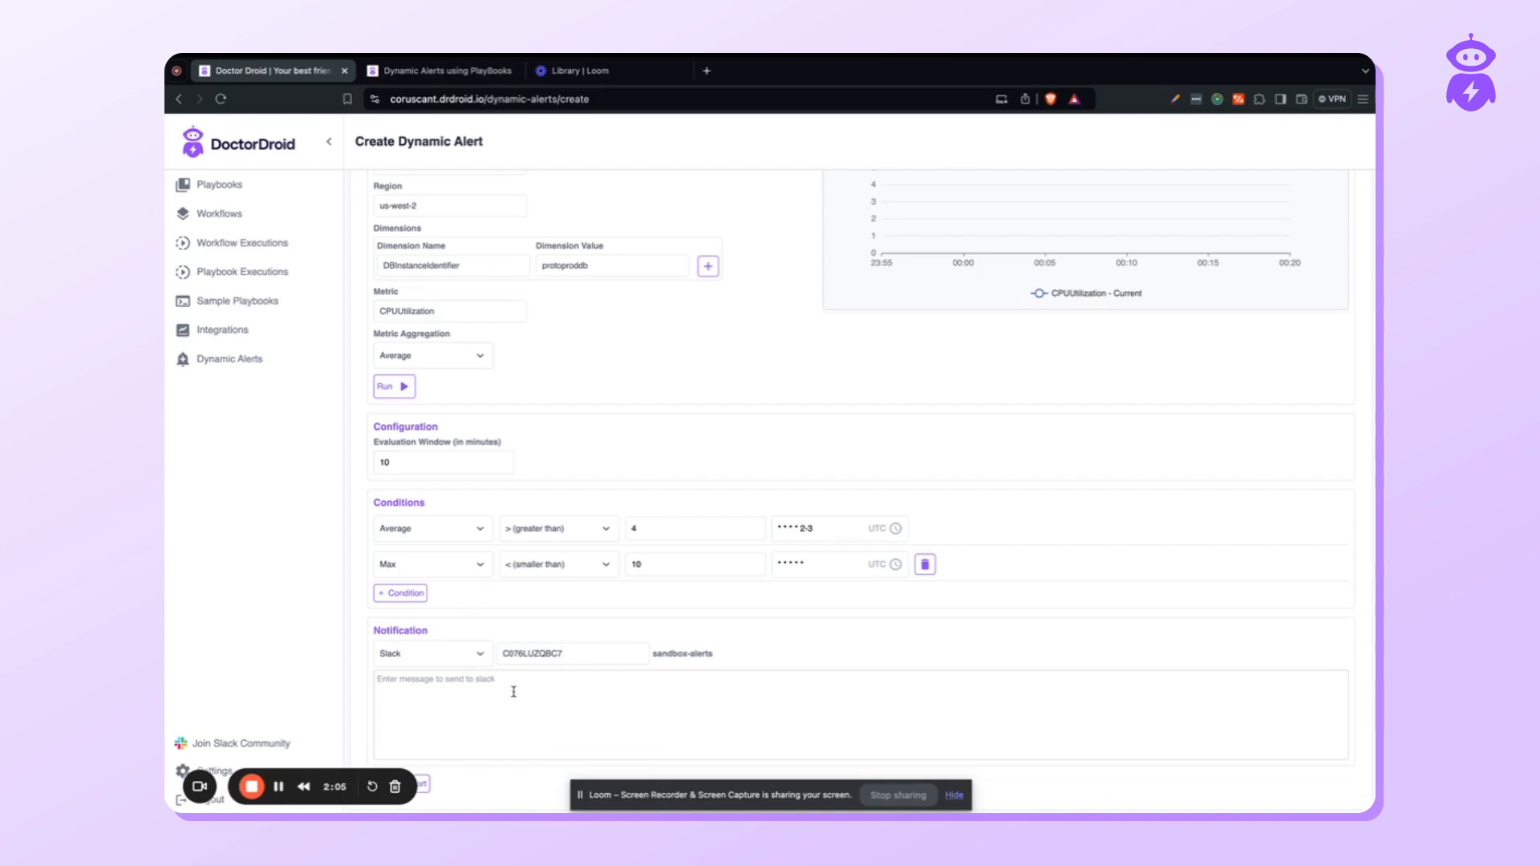
Enter "This is a sample alert message" as the notification message to send to Slack.
{"action": "left_click", "coordinate": [513, 691]}
{"action": "type", "text": "Thia"}
{"action": "type", "text": " is a sampiw"}
{"action": "type", "text": "l"}
{"action": "type", "text": "e LER"}
{"action": "type", "text": " alert mess"}
{"action": "type", "text": "ag"}
{"action": "key", "text": "BackSpace"}
{"action": "type", "text": "s"}
{"action": "left_click_drag", "start_coordinate": [653, 655], "coordinate": [705, 655]}
{"action": "left_click", "coordinate": [803, 656]}
Move the recording controls clear of the form, and save and start the dynamic alert.
{"action": "scroll", "coordinate": [806, 655], "scroll_direction": "down", "scroll_amount": 1}
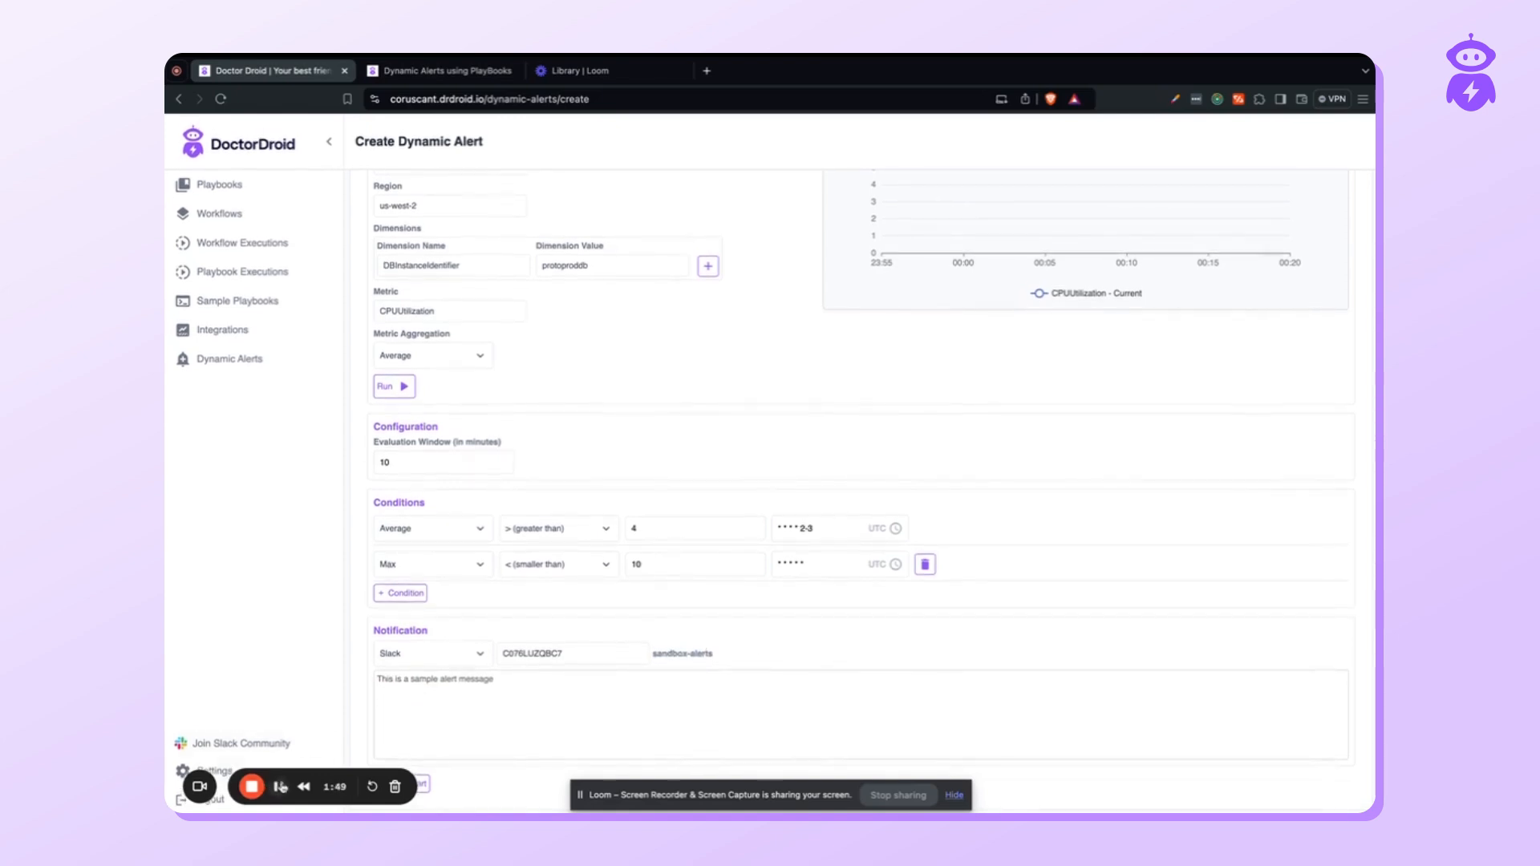
{"action": "left_click_drag", "start_coordinate": [283, 790], "coordinate": [1091, 715]}
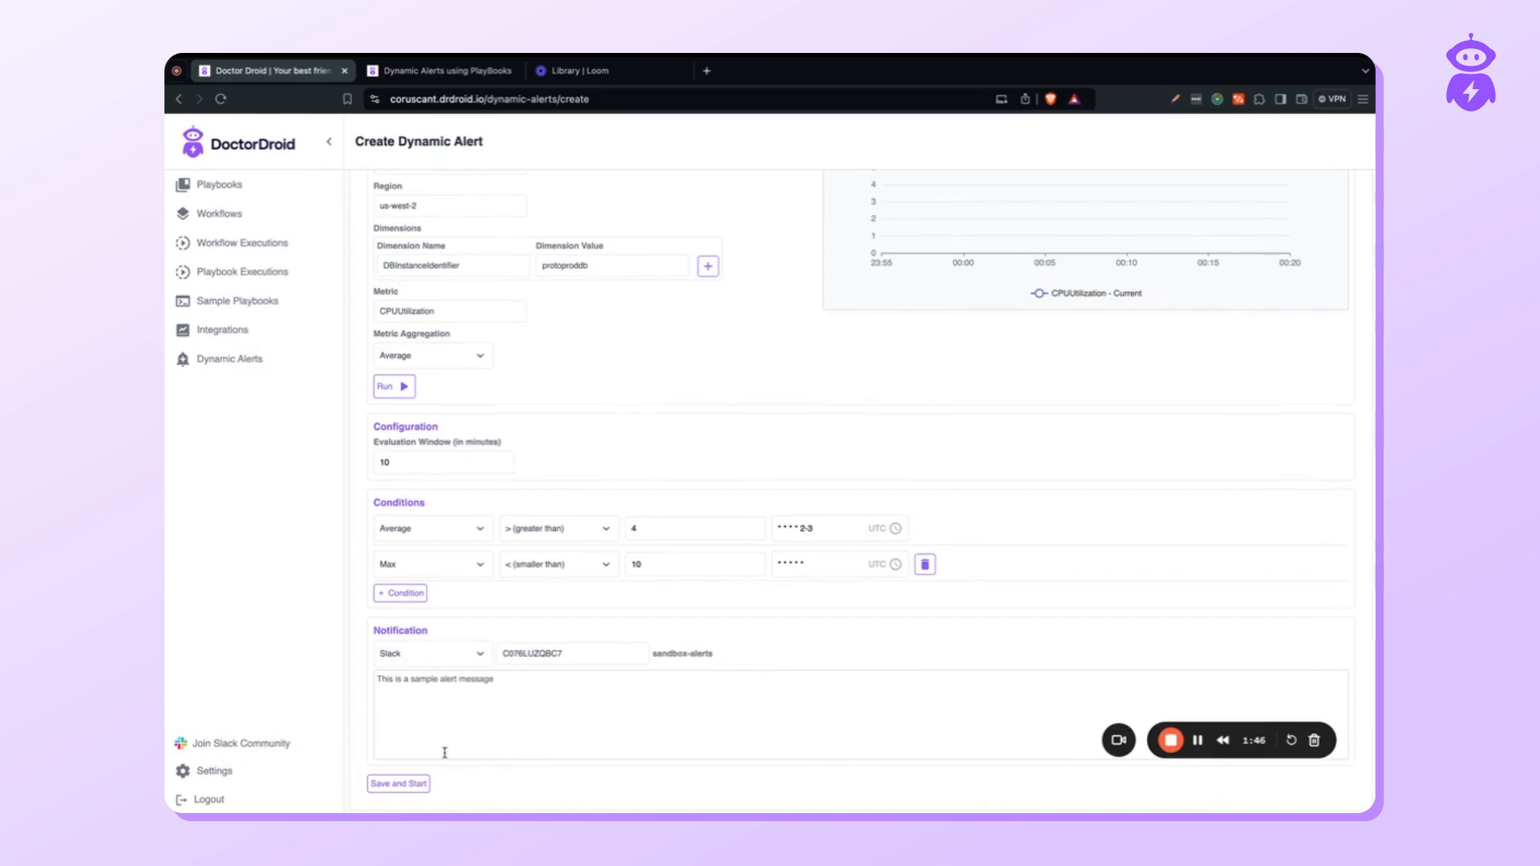
{"action": "left_click", "coordinate": [394, 786]}
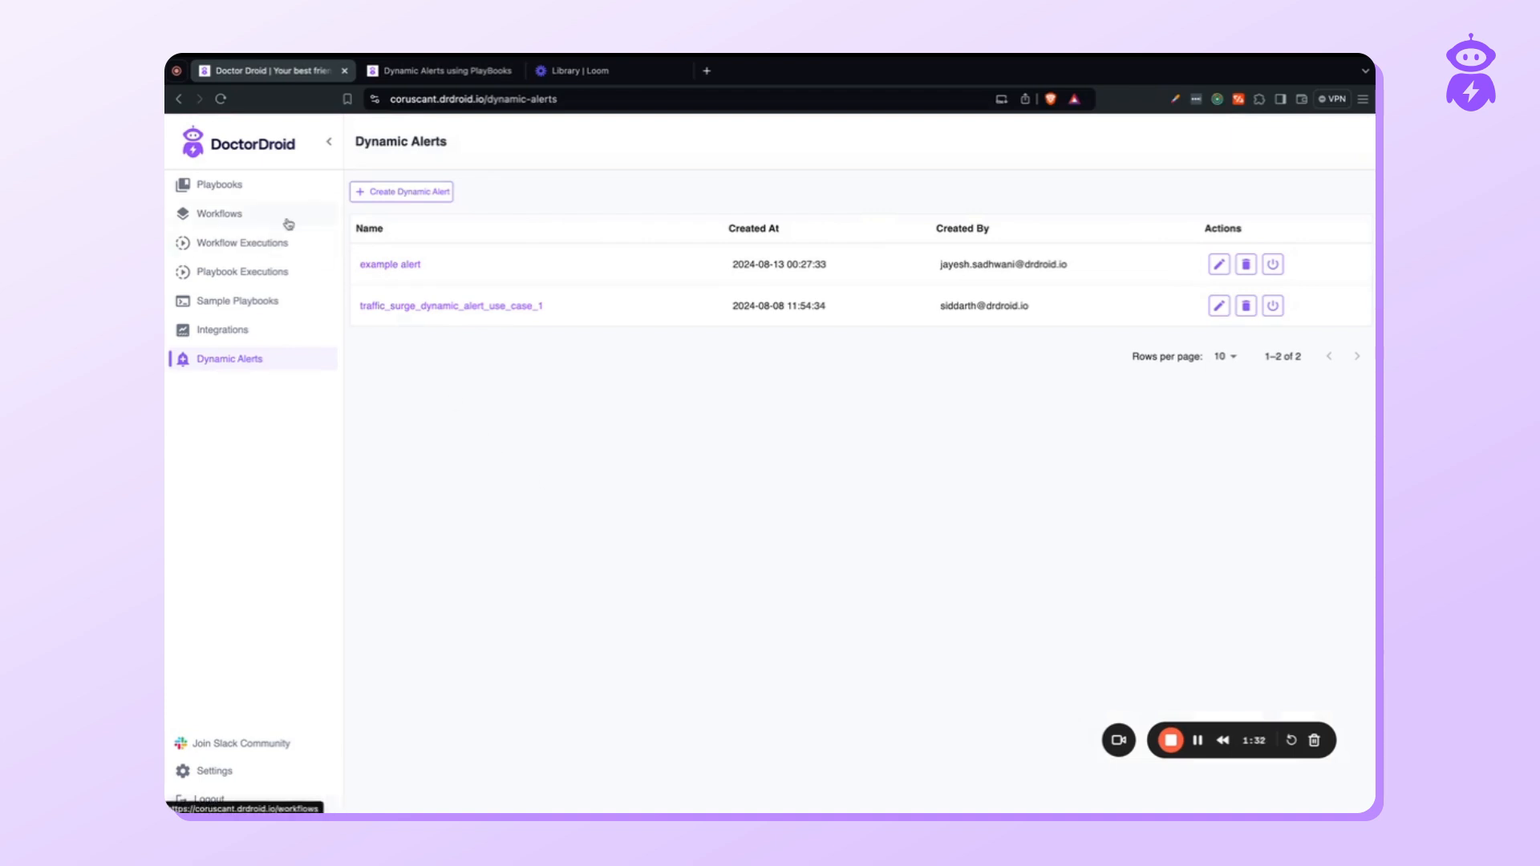
Reset the cron schedule of the "example alert" workflow to * * * * * and update the workflow.
{"action": "left_click", "coordinate": [232, 191]}
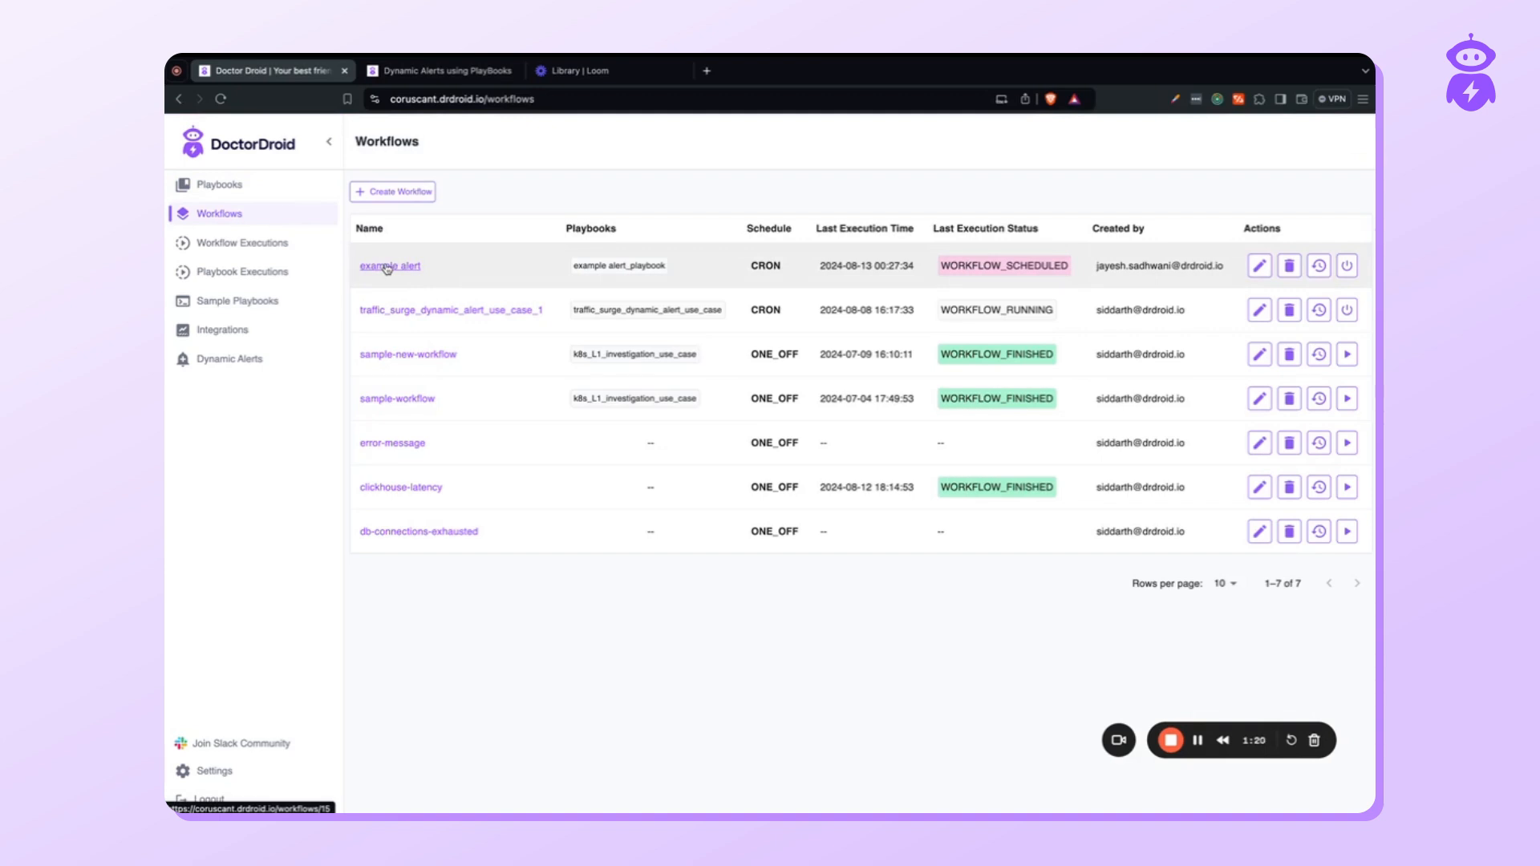
{"action": "left_click", "coordinate": [387, 267]}
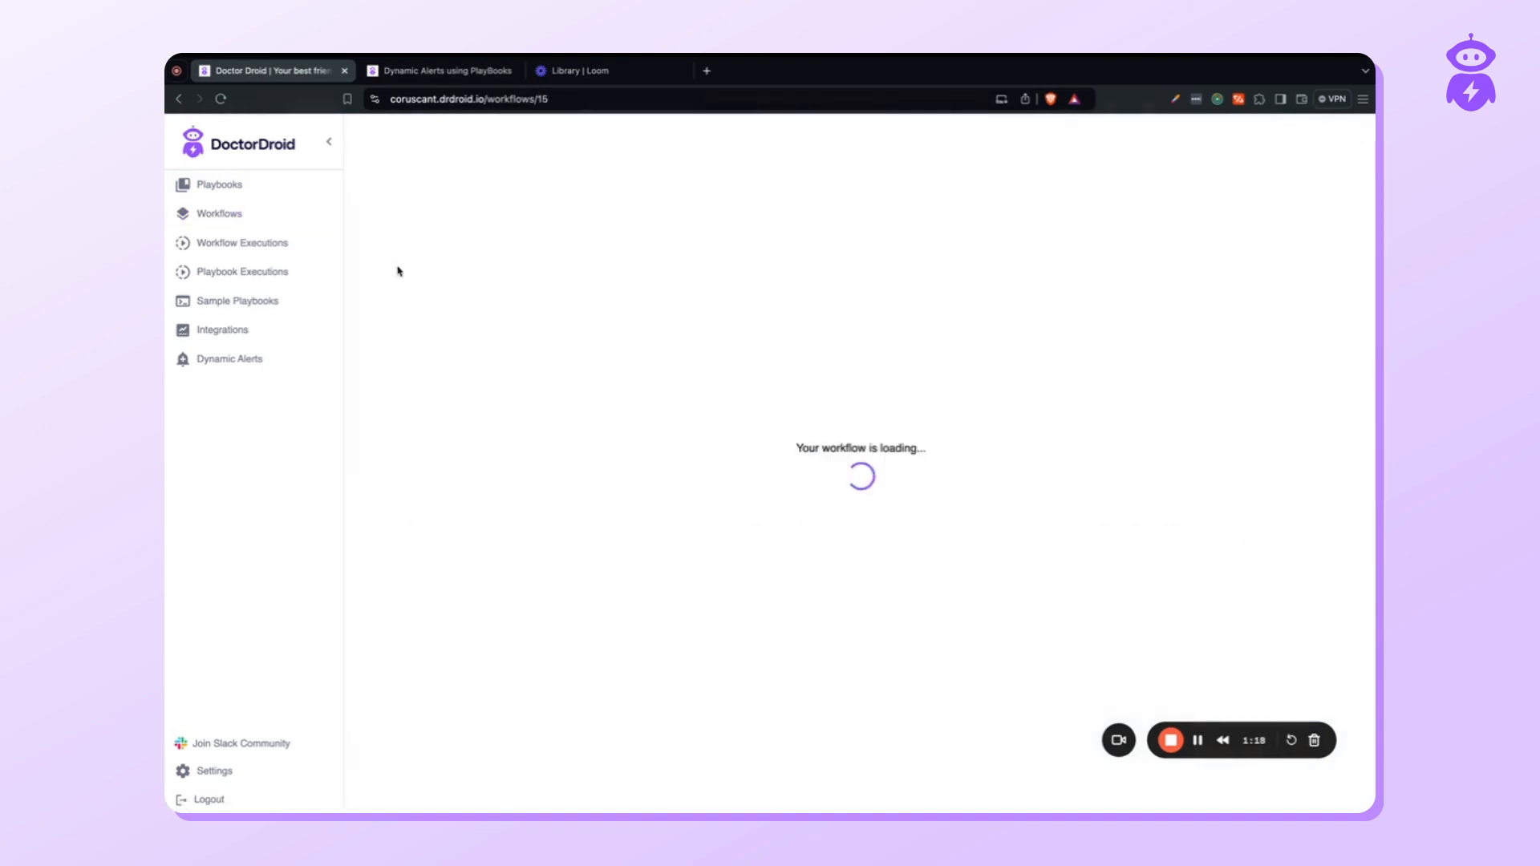
{"action": "scroll", "coordinate": [455, 445], "scroll_direction": "down", "scroll_amount": 1}
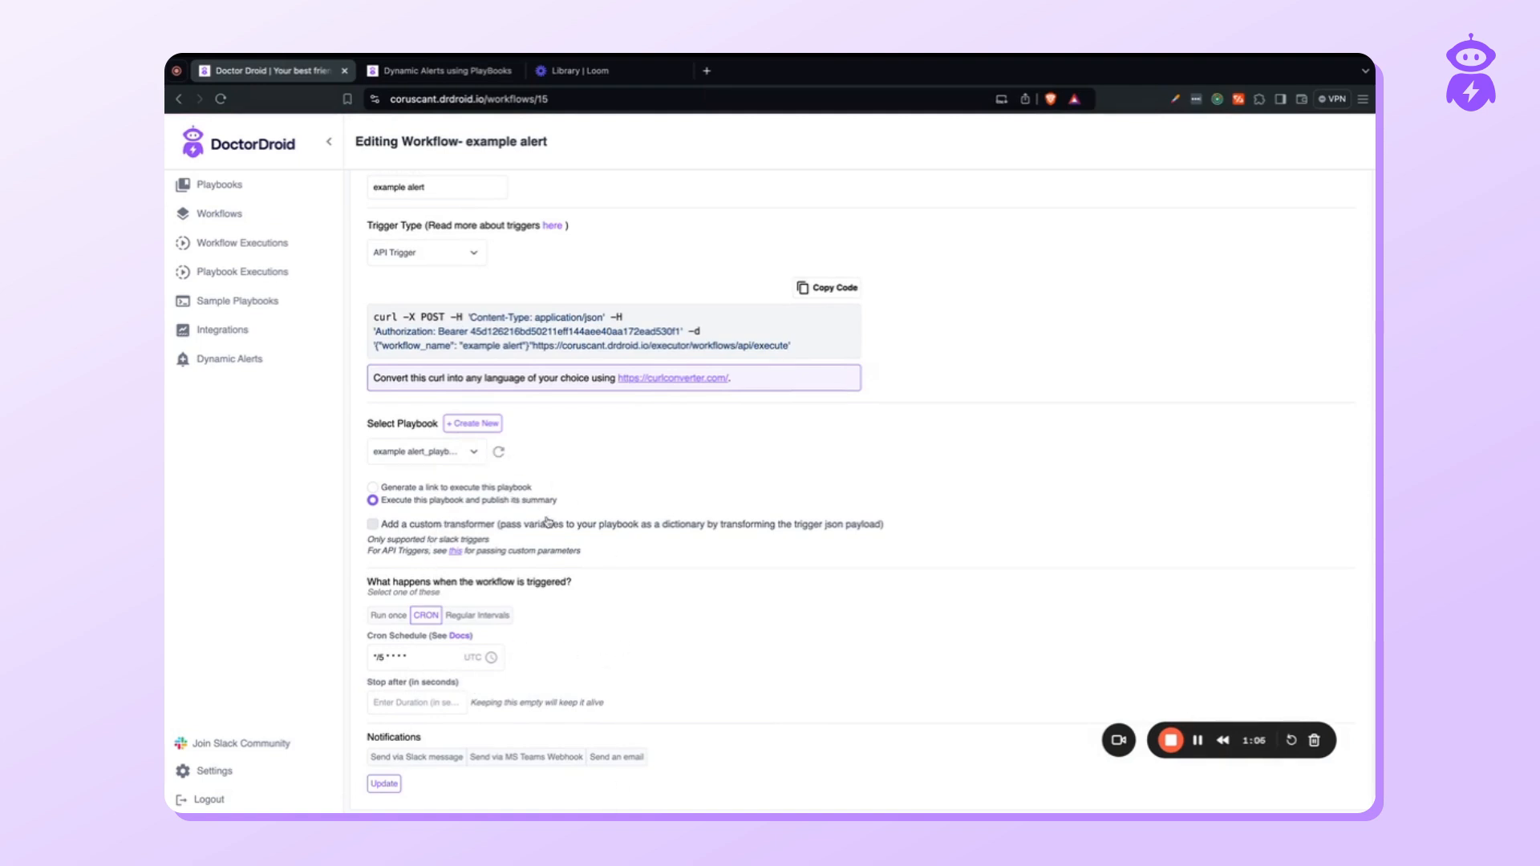
{"action": "left_click", "coordinate": [492, 659]}
{"action": "left_click", "coordinate": [857, 486]}
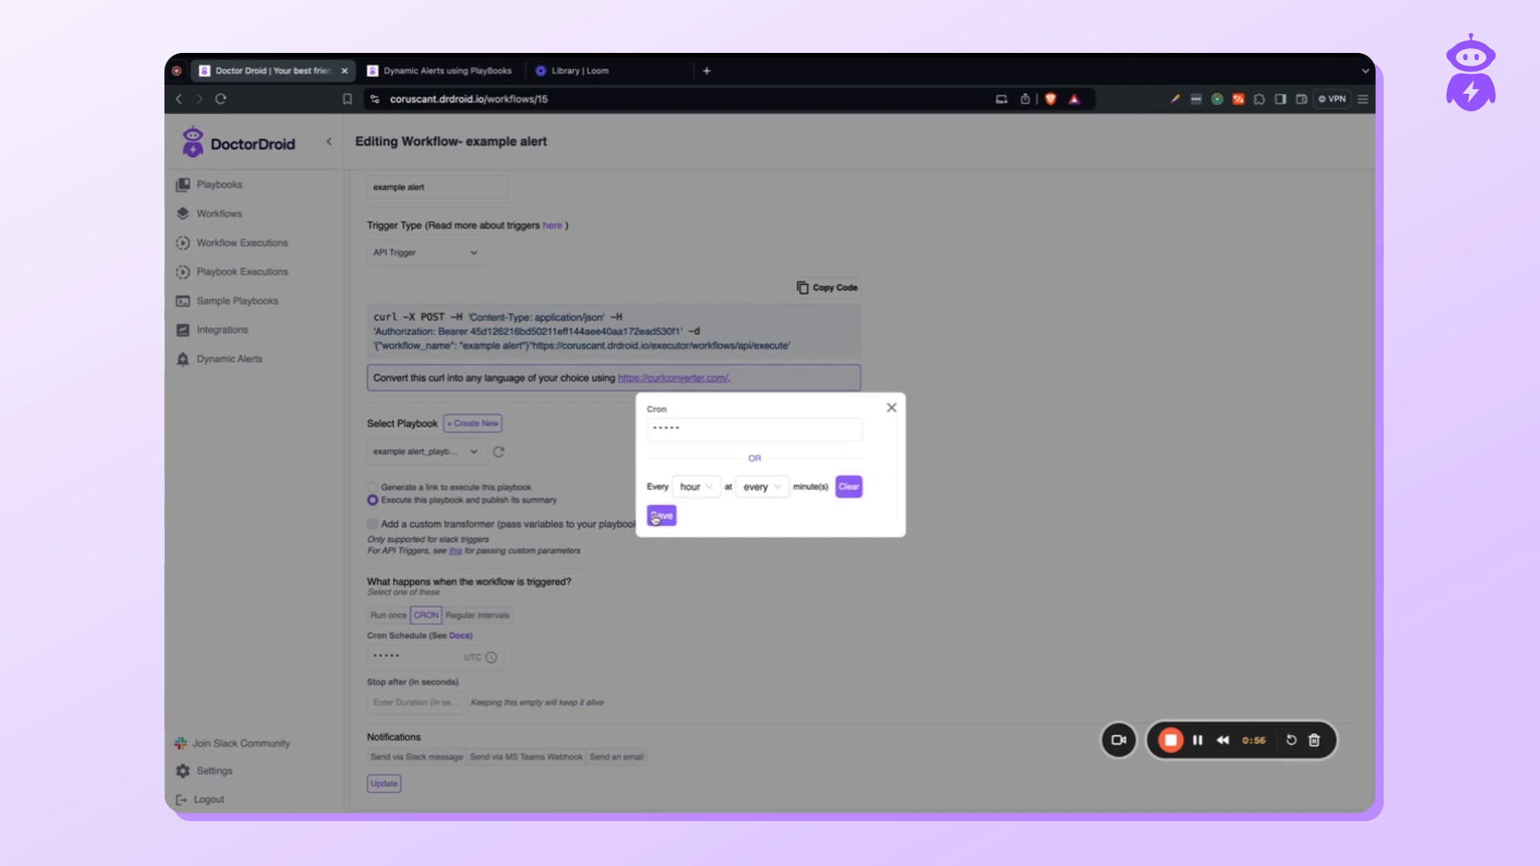
{"action": "left_click", "coordinate": [660, 515]}
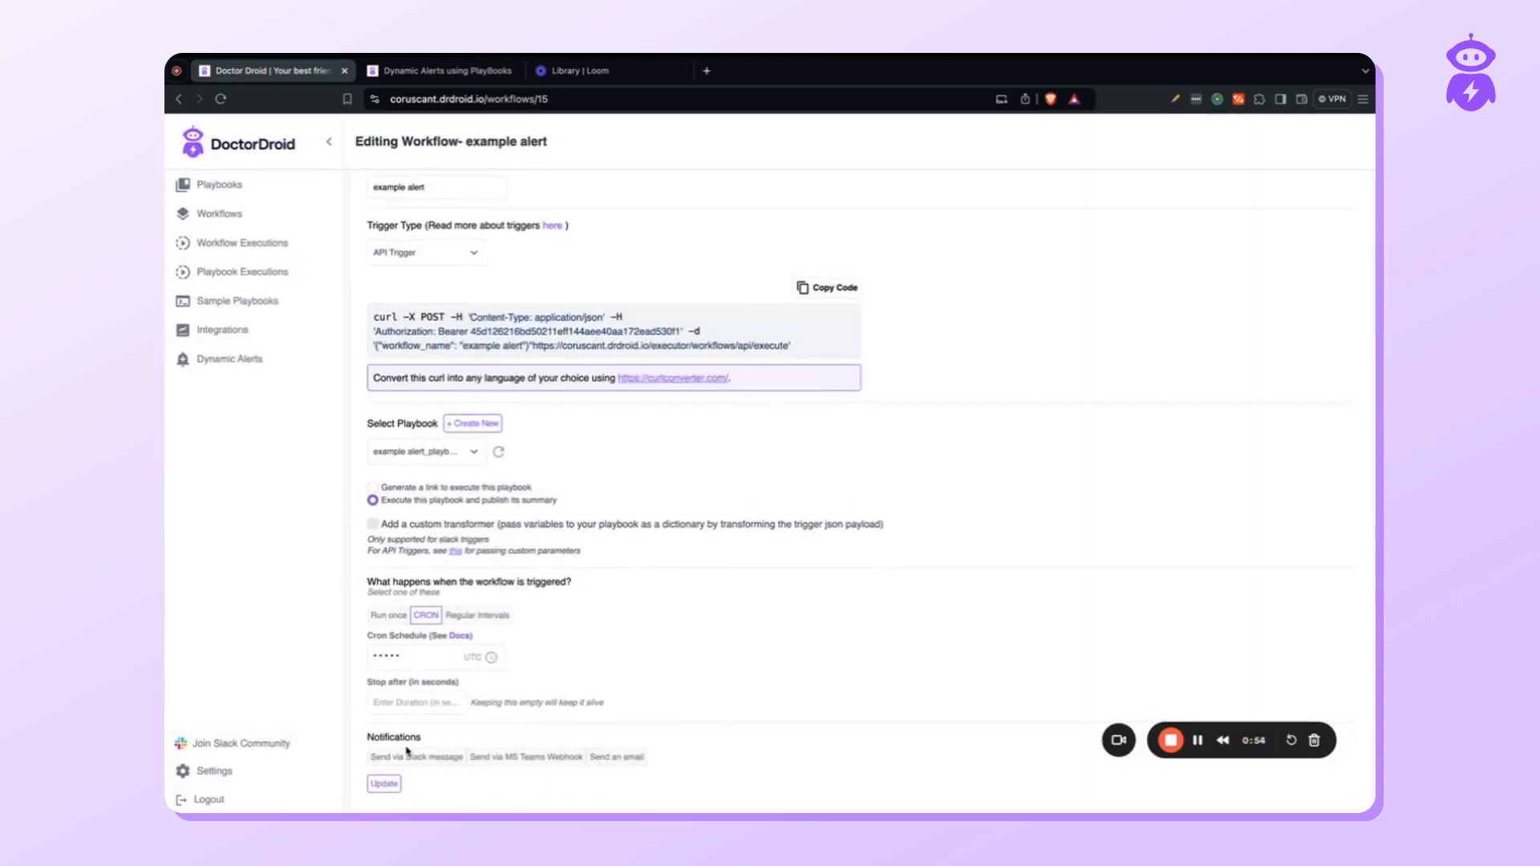
{"action": "left_click", "coordinate": [386, 786]}
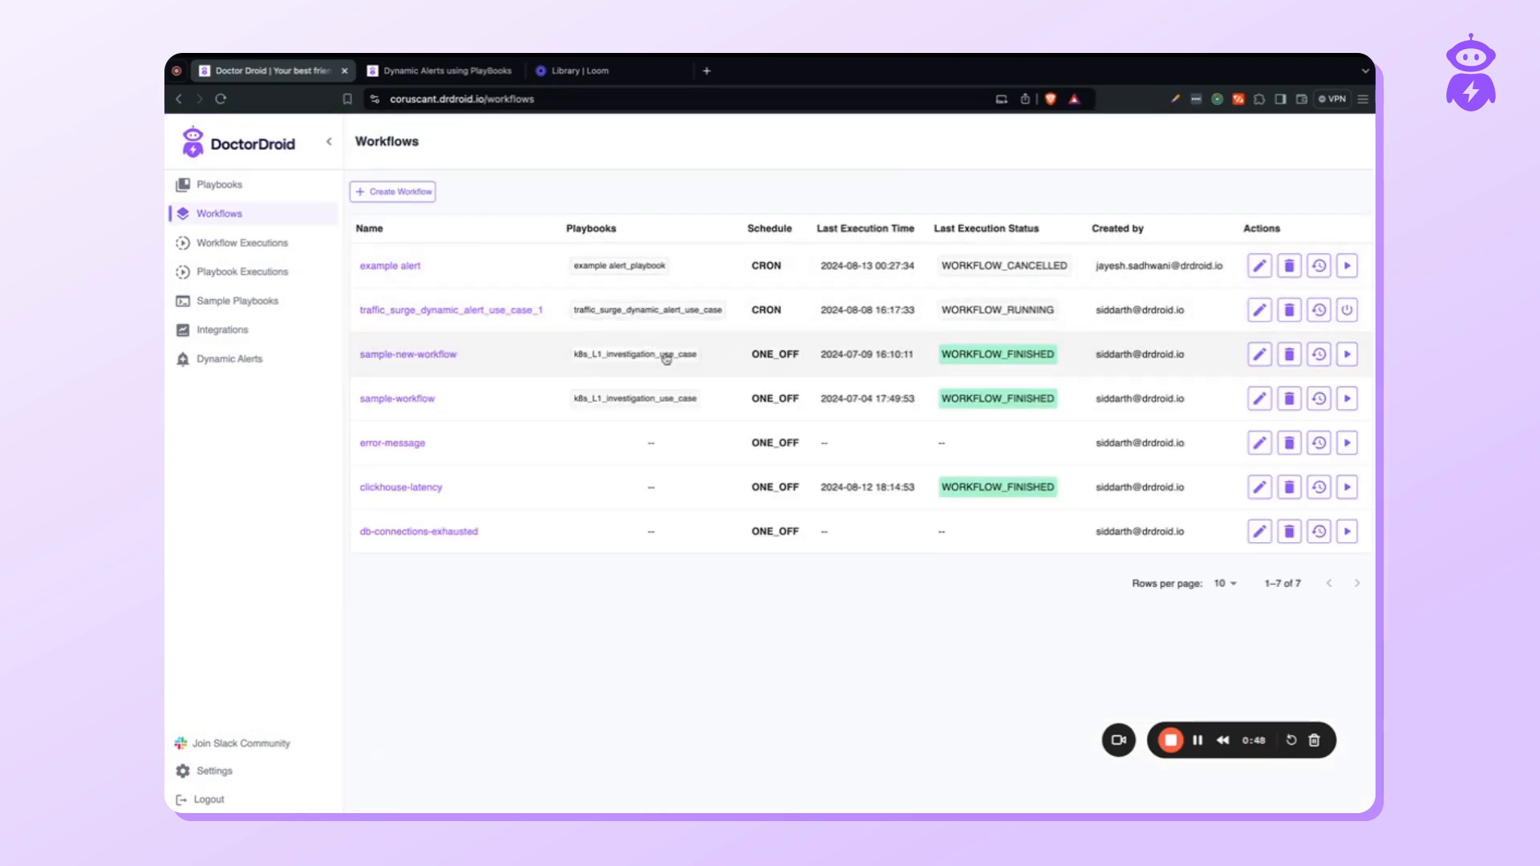
Start the "example alert" workflow again from the workflow list and check its last execution status.
{"action": "left_click", "coordinate": [1348, 268]}
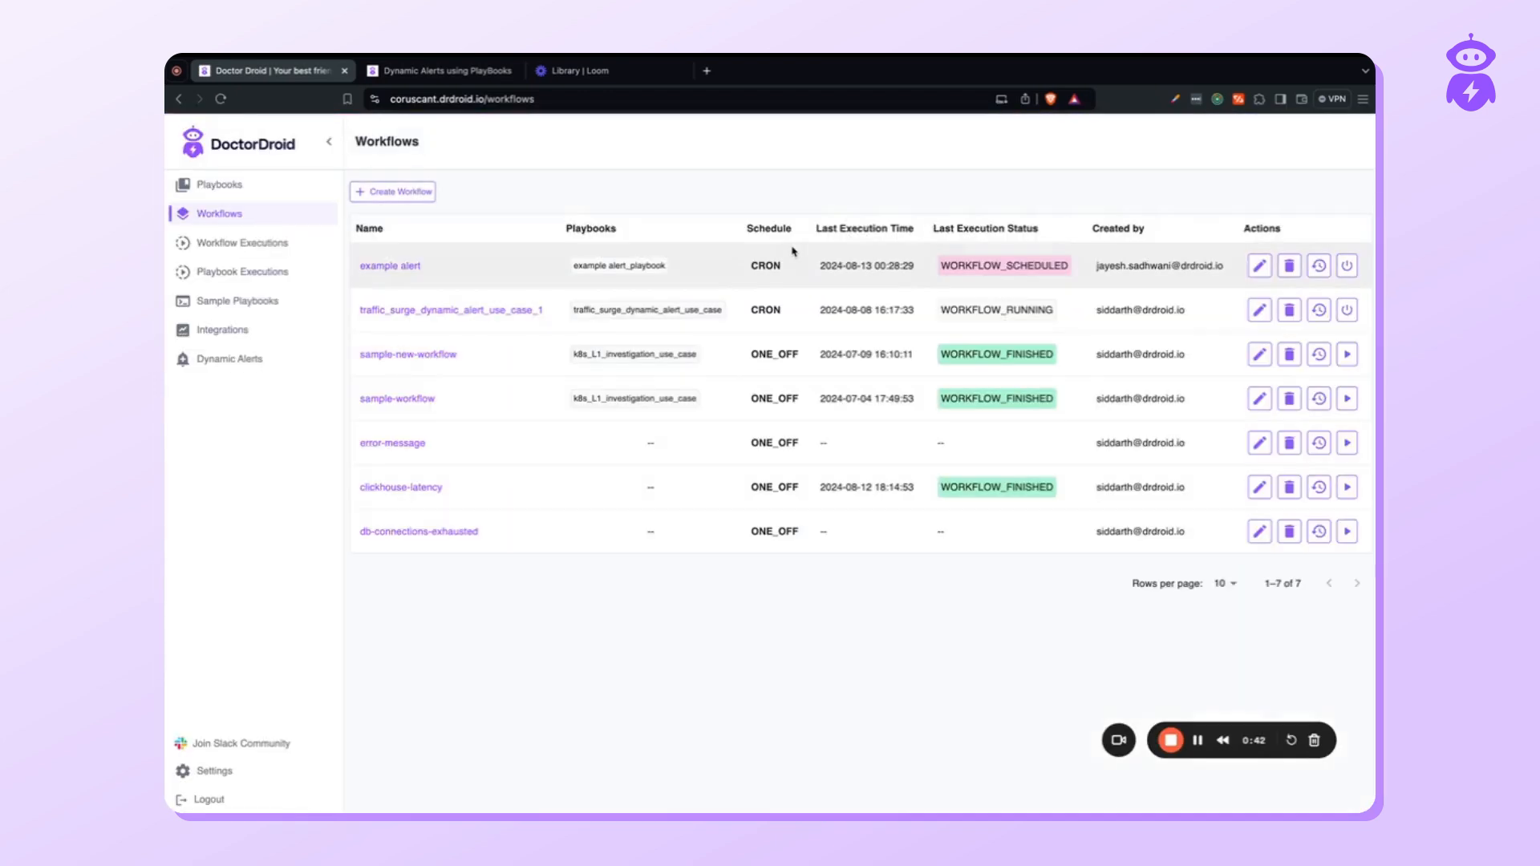
{"action": "left_click_drag", "start_coordinate": [943, 270], "coordinate": [1067, 270]}
{"action": "left_click", "coordinate": [1066, 270]}
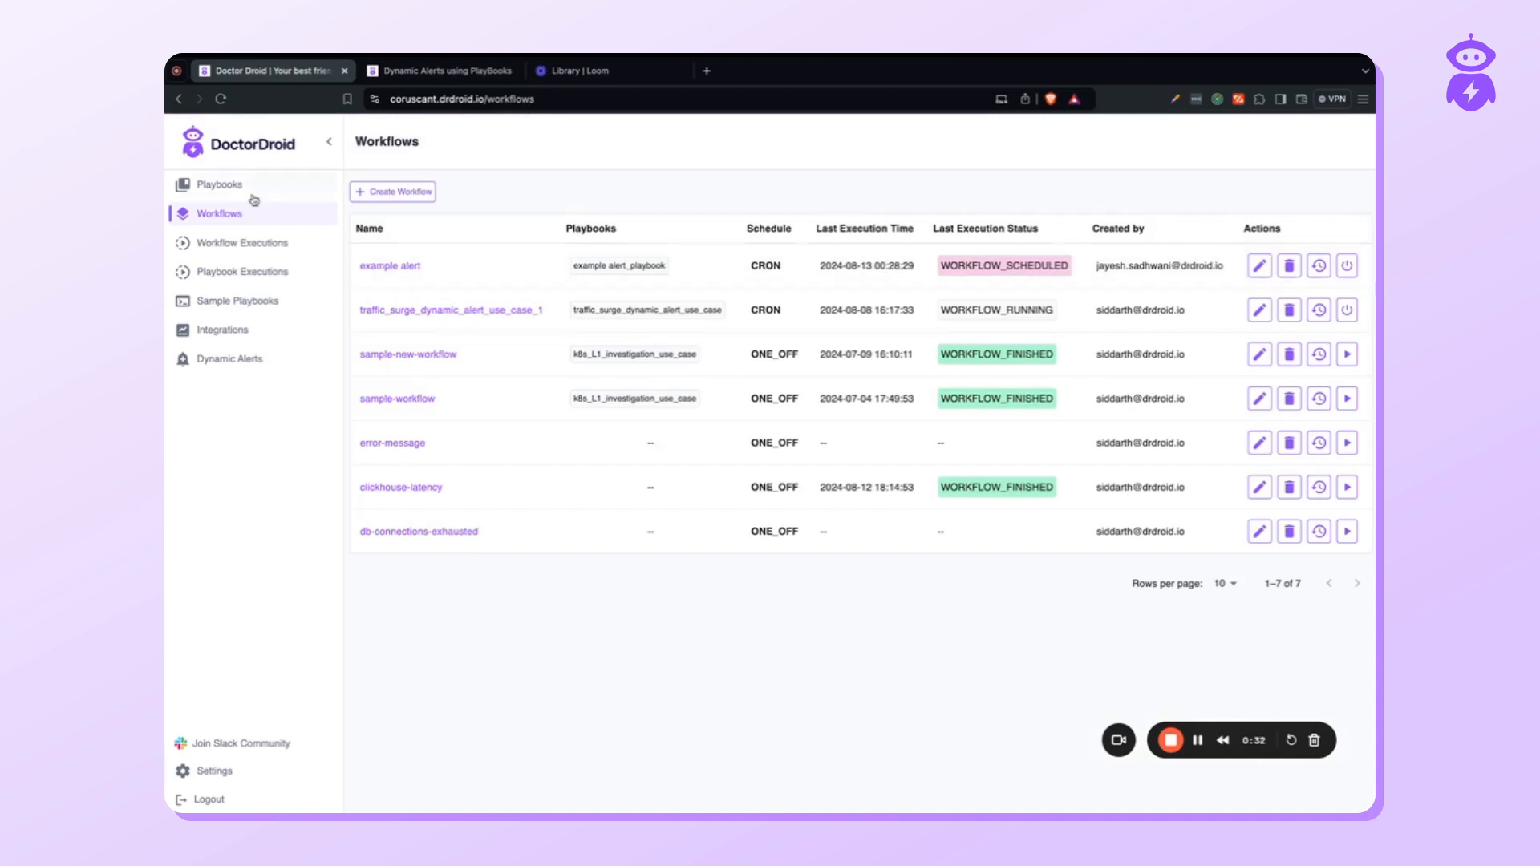
Examine the workflow executions list for the status of the latest "example alert" run.
{"action": "left_click", "coordinate": [234, 247]}
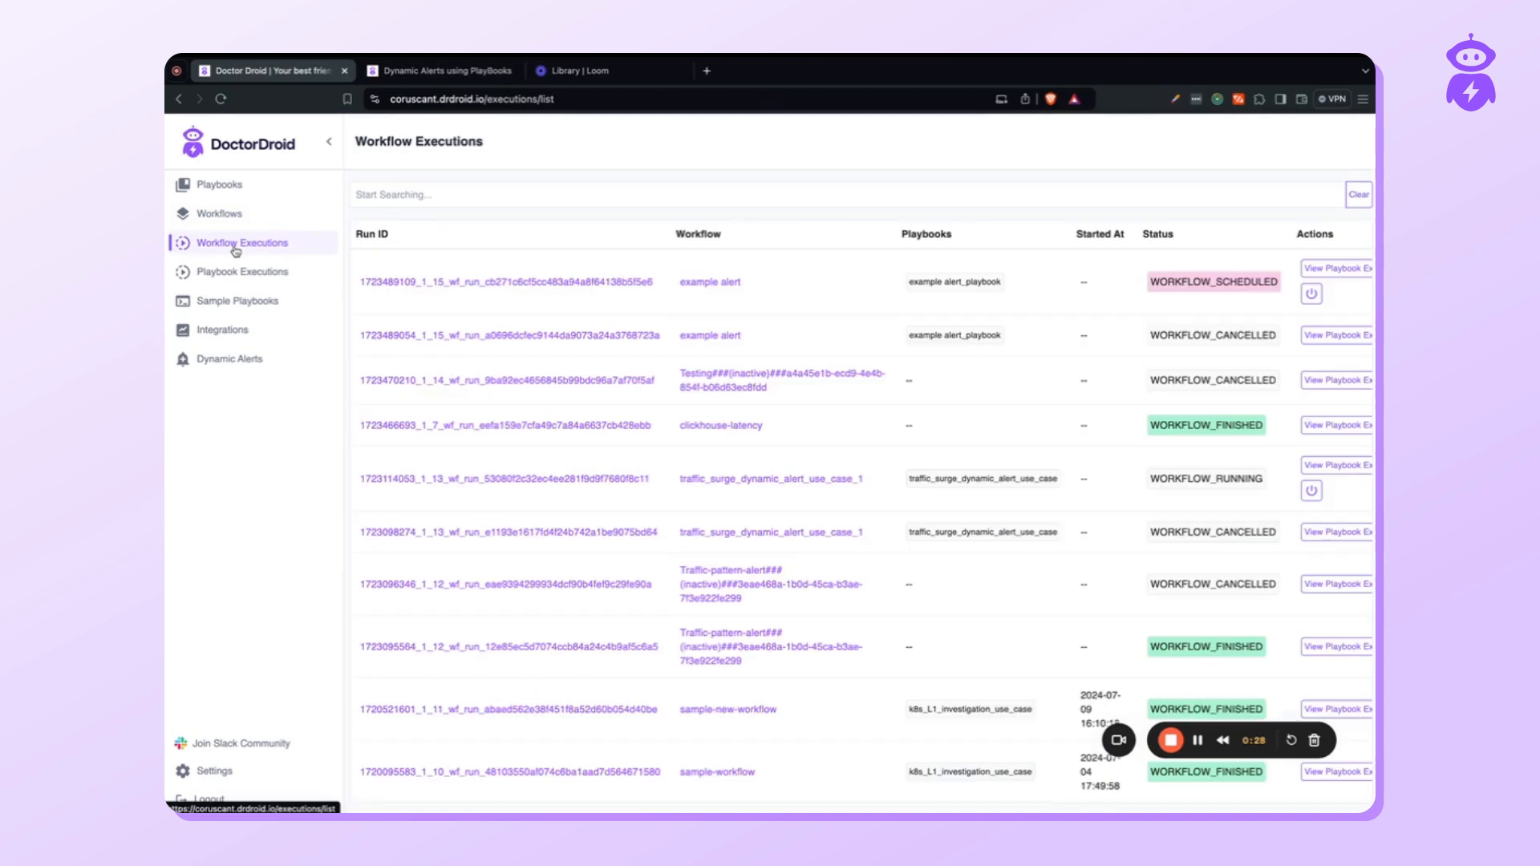
{"action": "scroll", "coordinate": [434, 278], "scroll_direction": "right", "scroll_amount": 2}
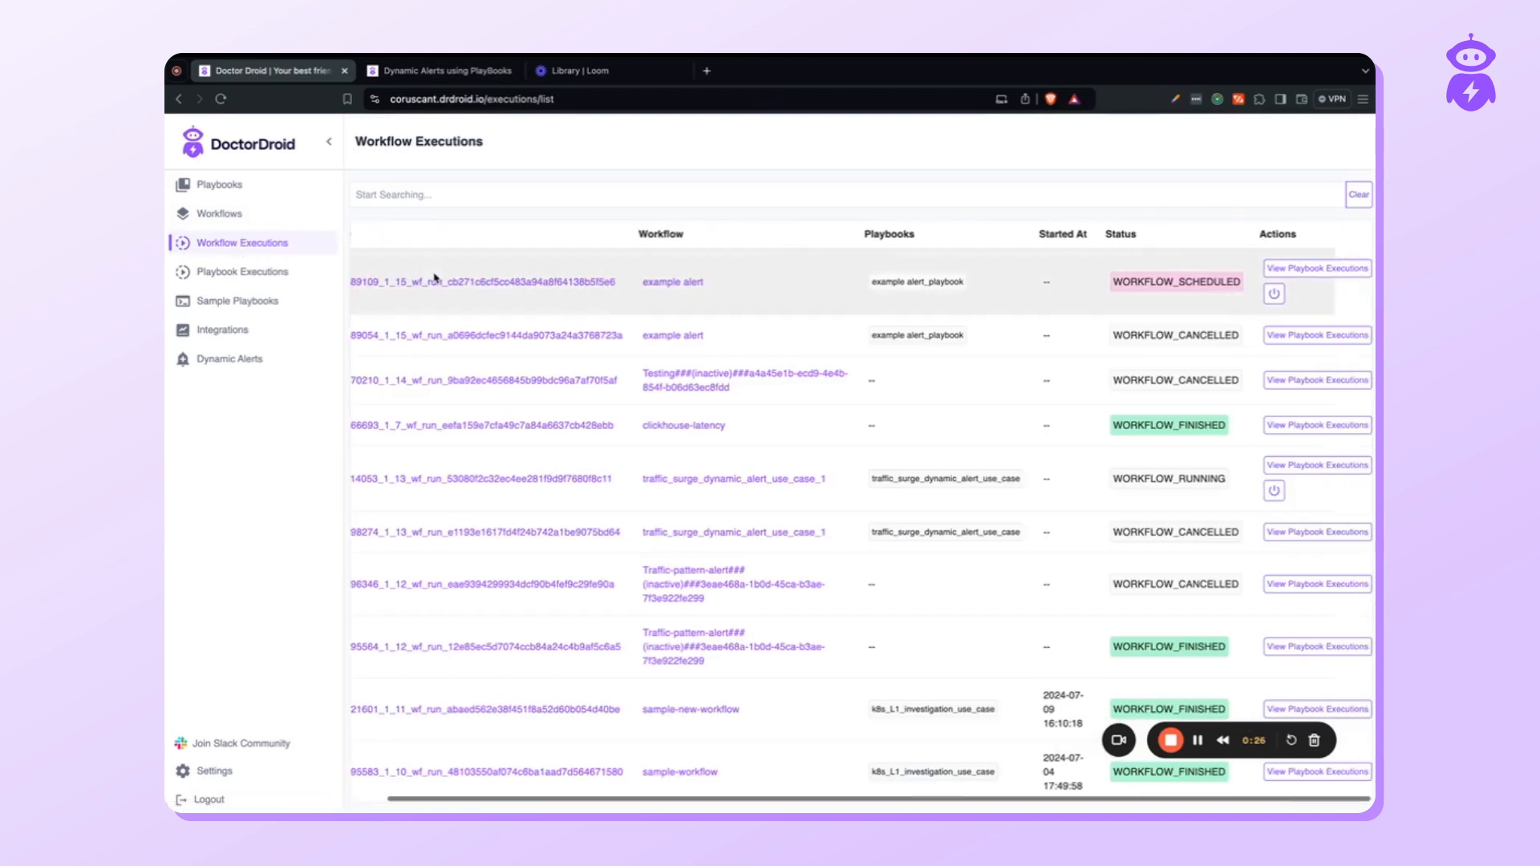
{"action": "scroll", "coordinate": [532, 302], "scroll_direction": "left", "scroll_amount": 2}
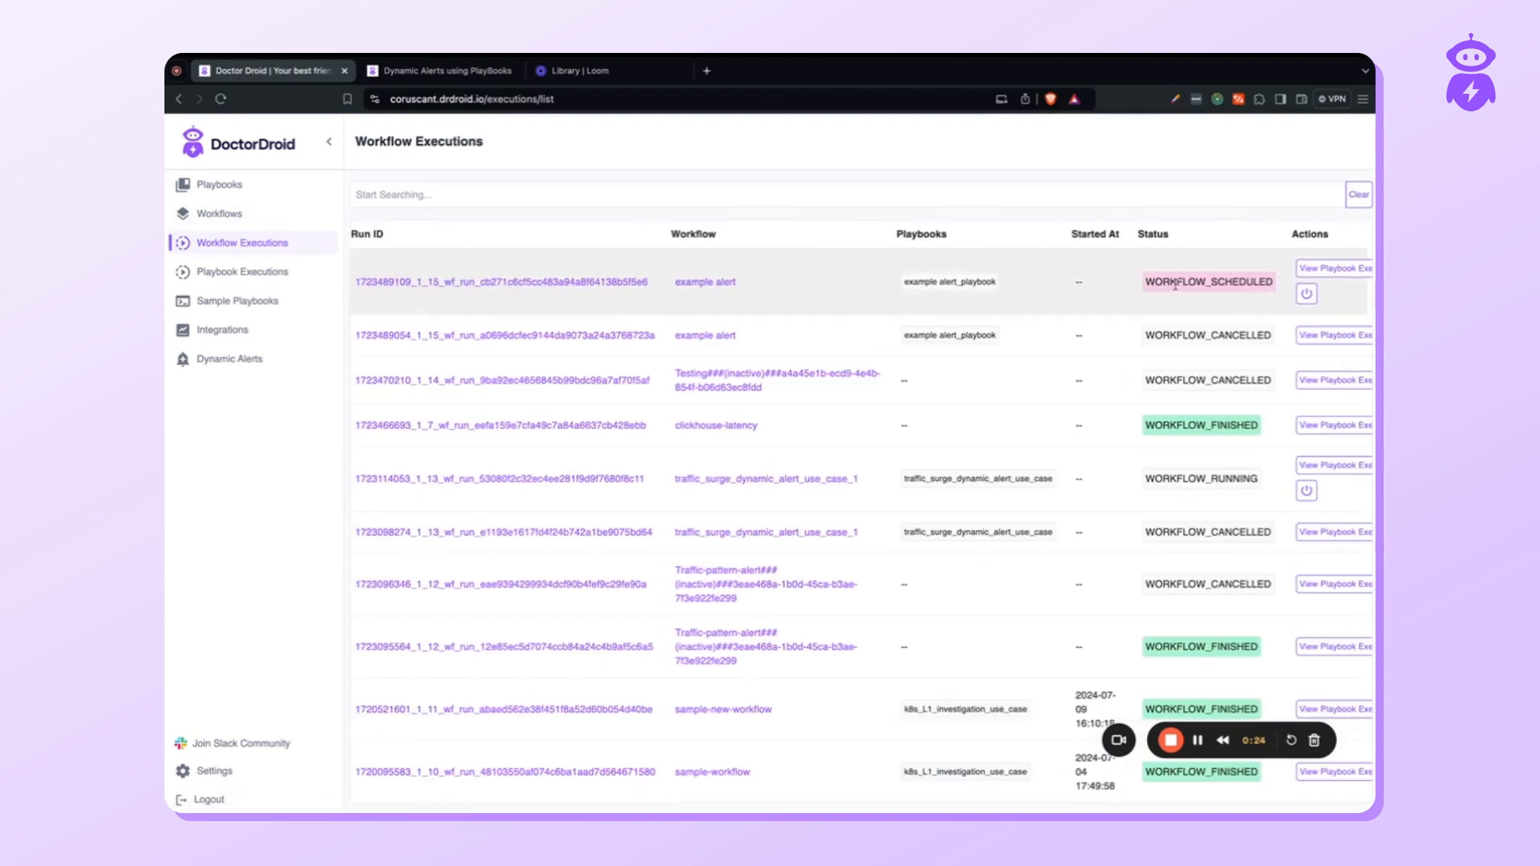